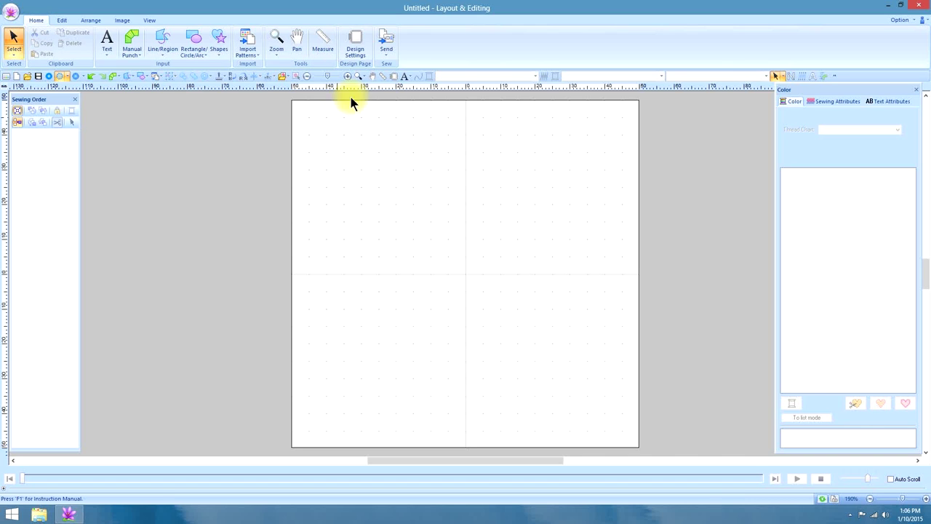
Change the Design Settings hoop size to 180 x 130 mm and apply it
left_click(357, 41)
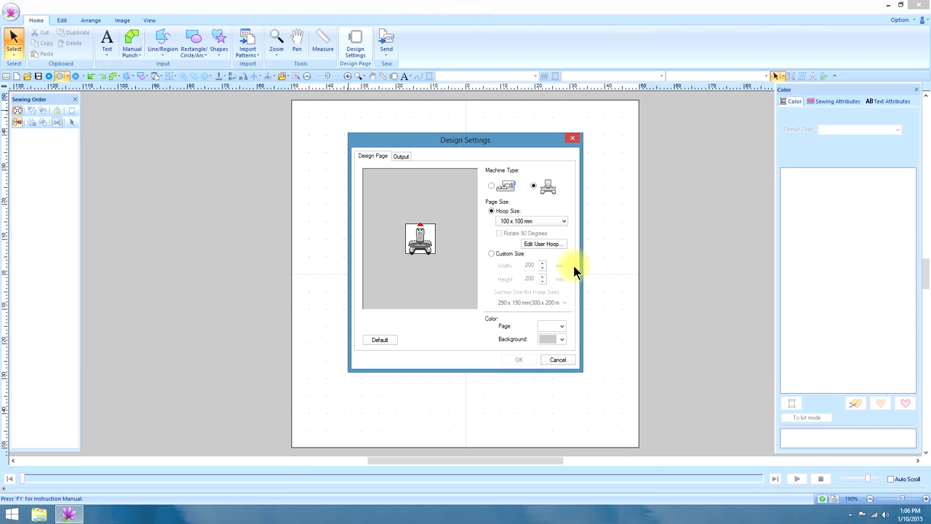
left_click(565, 221)
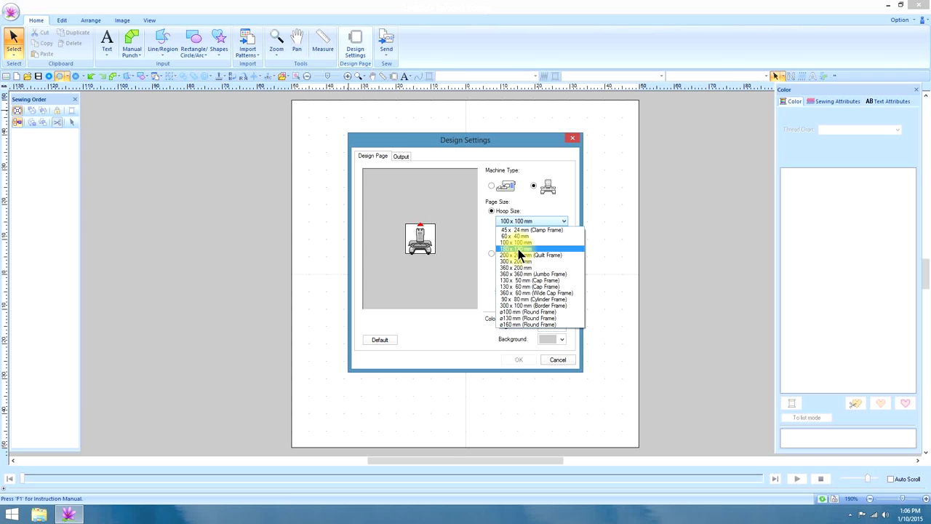
left_click(517, 248)
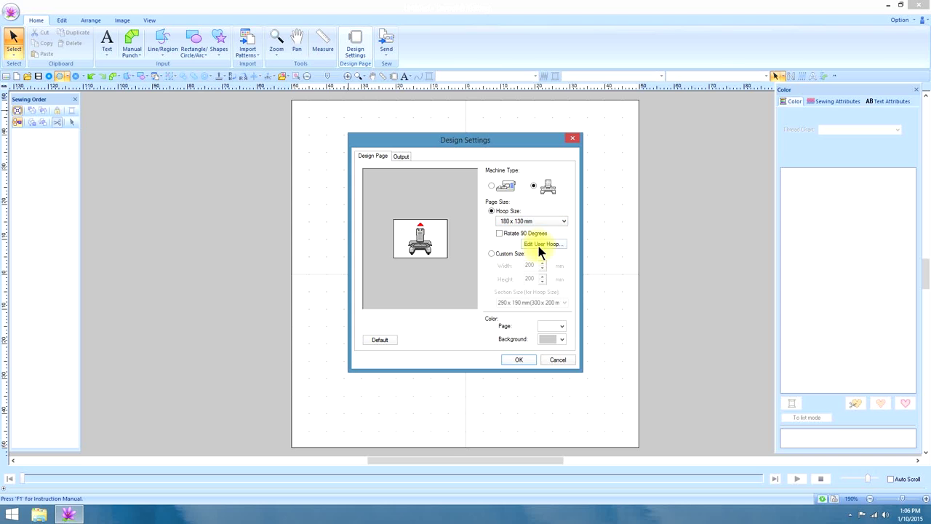
left_click(519, 359)
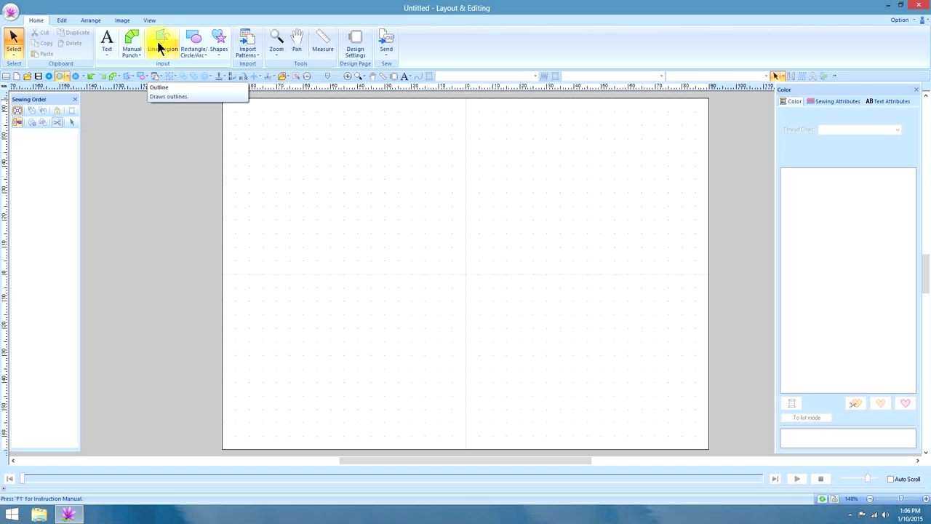
Draw a zigzag-outlined ellipse, centre it, and resize it to about 176.4 x 95.1 mm
left_click(195, 42)
left_click(209, 80)
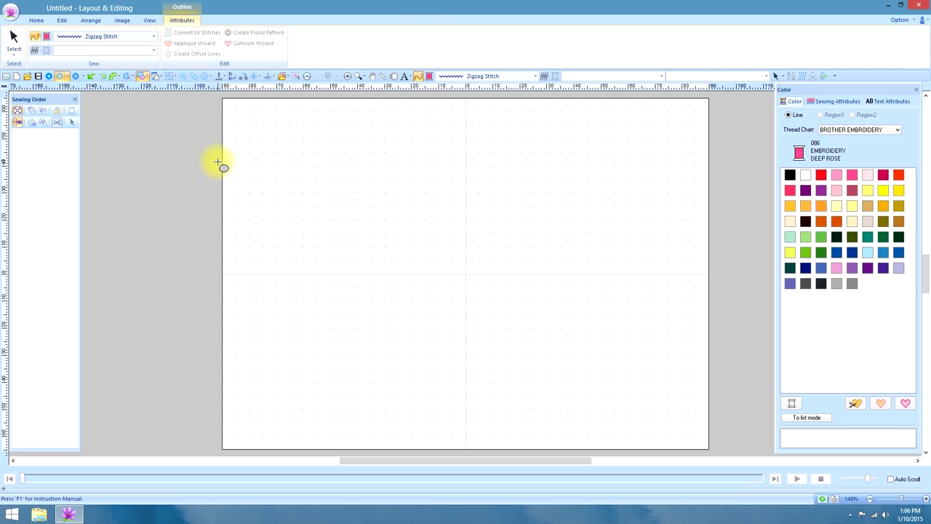
left_click_drag(227, 176, 704, 431)
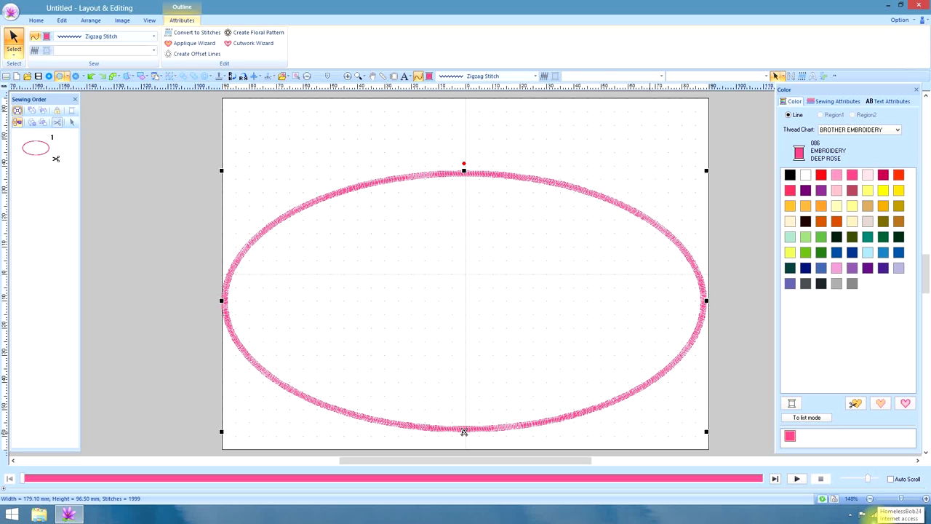
left_click_drag(464, 431, 466, 405)
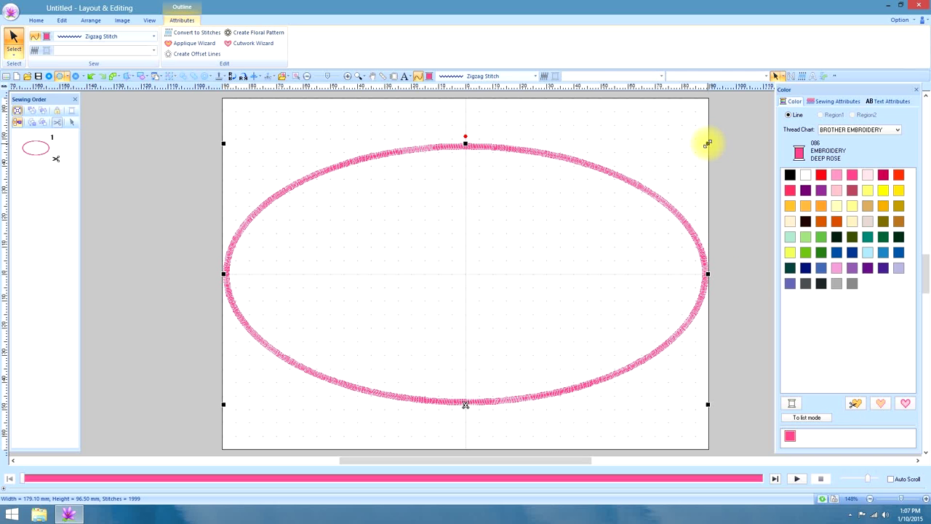
left_click_drag(708, 144, 701, 147)
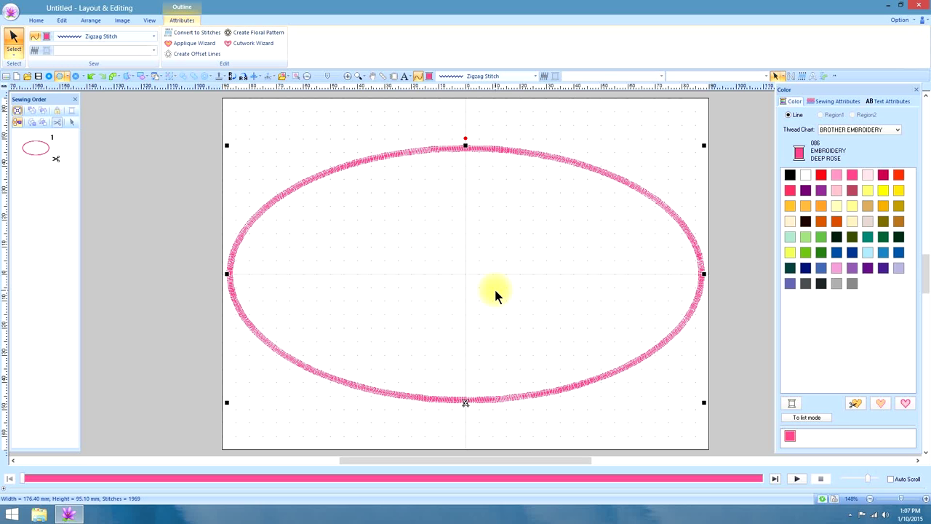
Turn on the ellipse's Cross Stitch region fill and reduce its size, giving 15,769 stitches
left_click(544, 77)
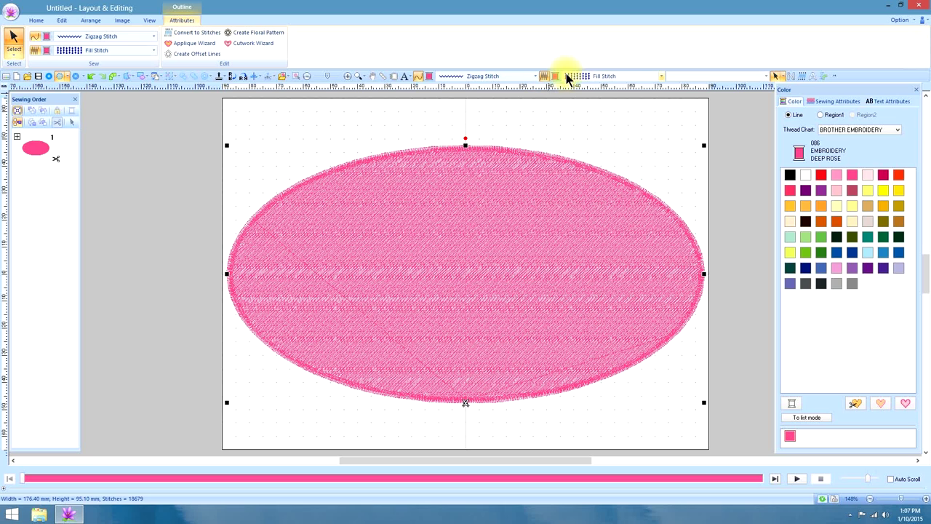
left_click(661, 76)
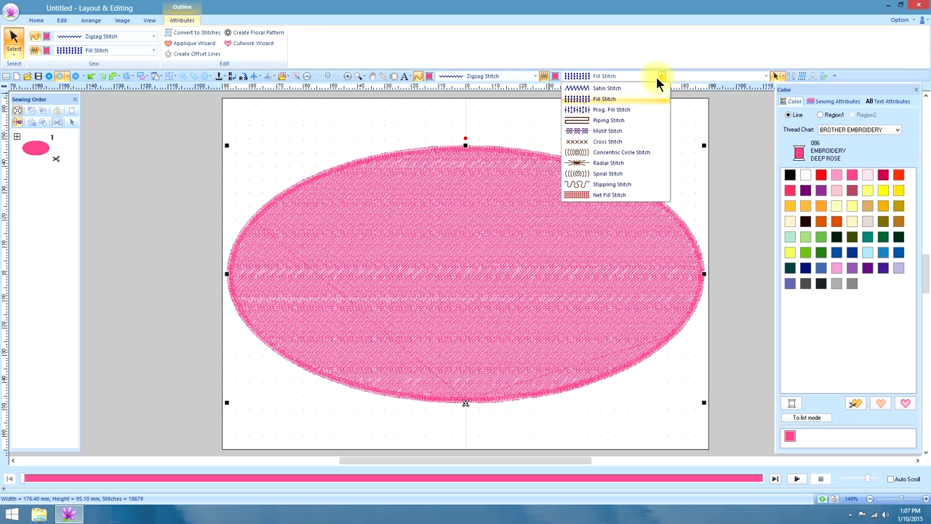
left_click(605, 142)
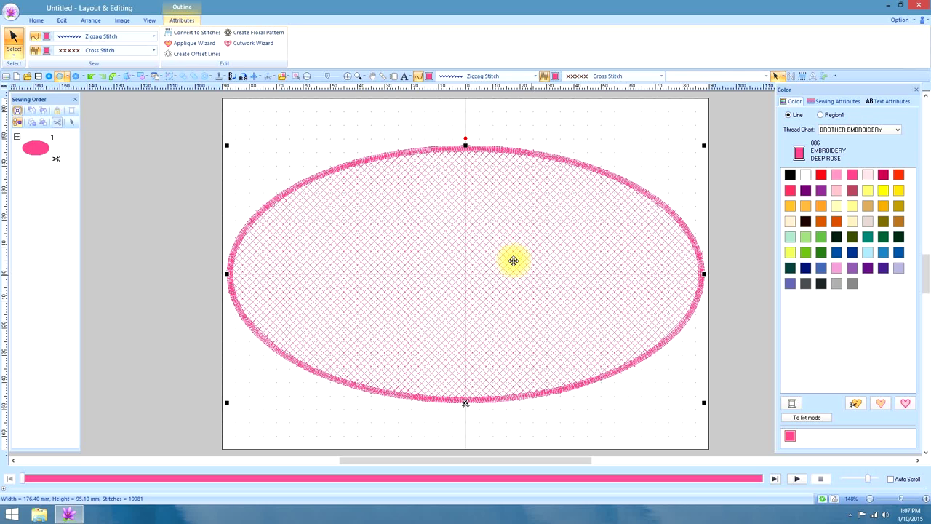
left_click(829, 101)
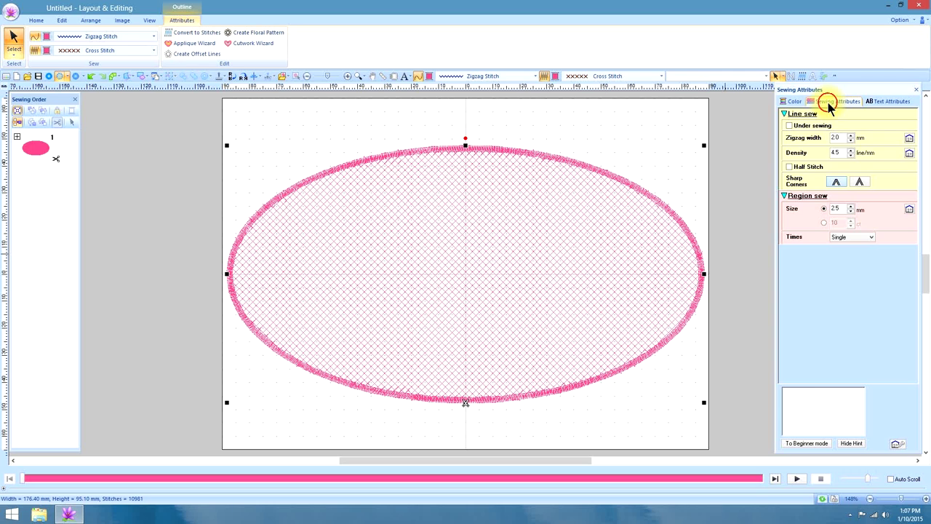
left_click(851, 208)
left_click(850, 208)
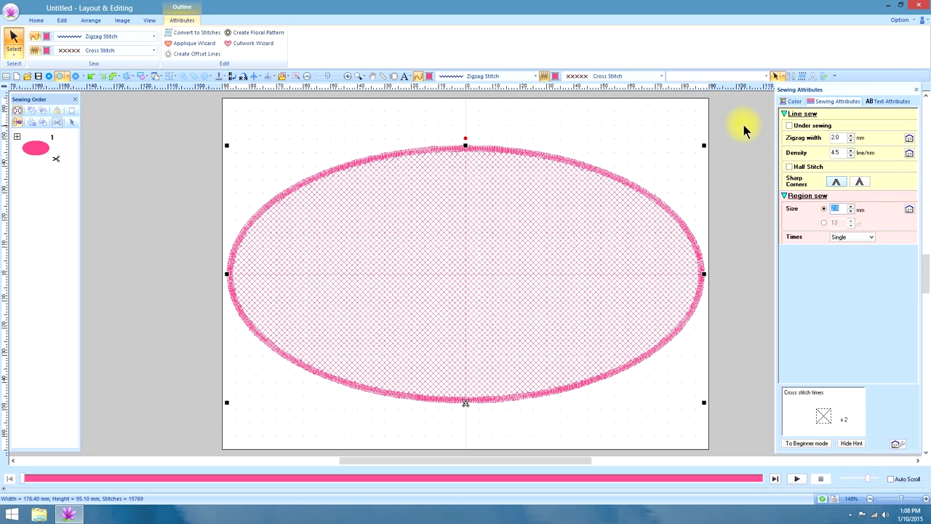
Set the ellipse outline and its Region1 cross-stitch fill to 001 White thread
left_click(792, 101)
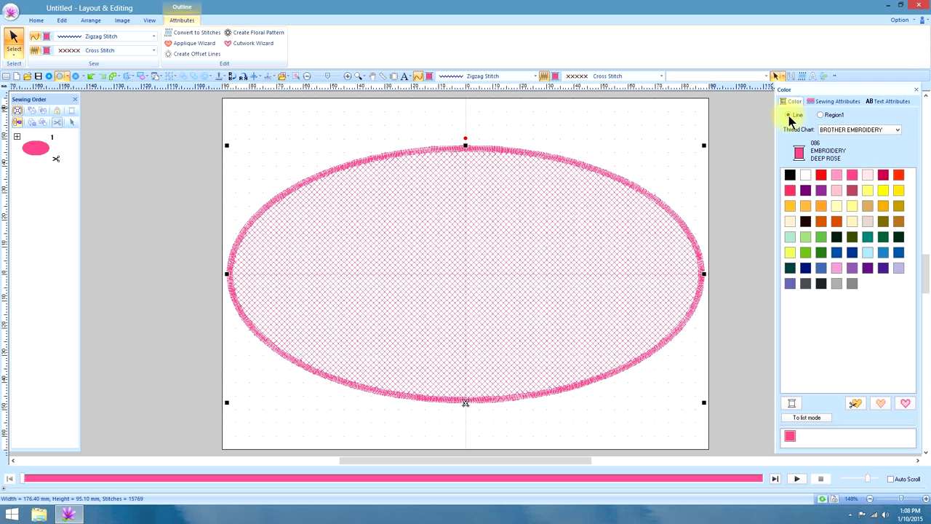
left_click(805, 175)
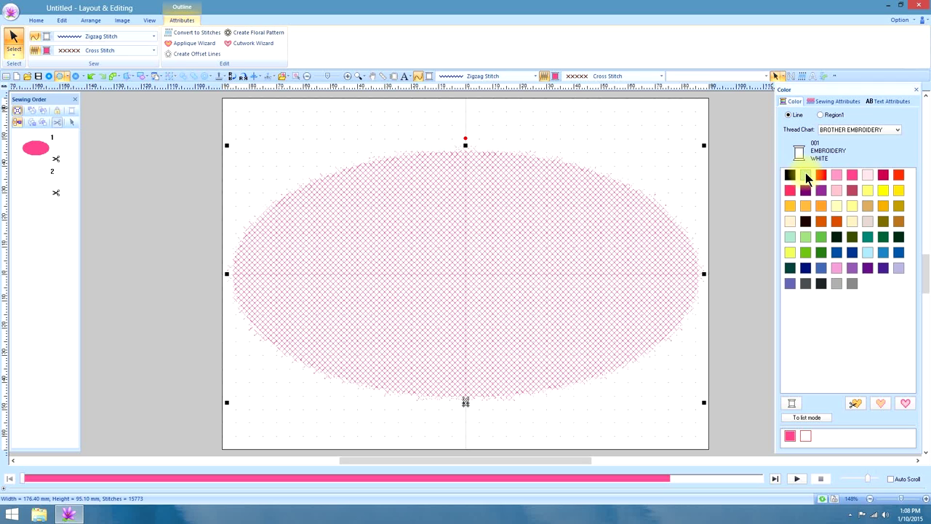
left_click(822, 116)
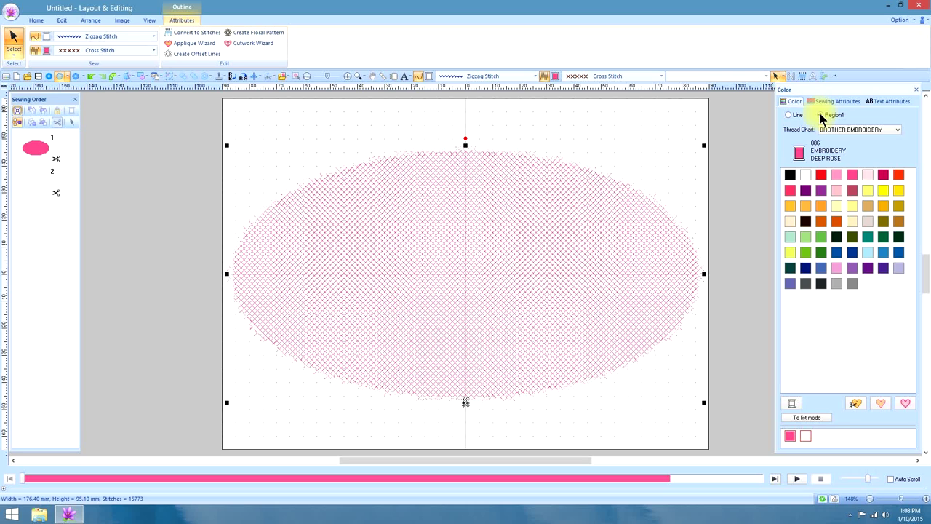
left_click(806, 175)
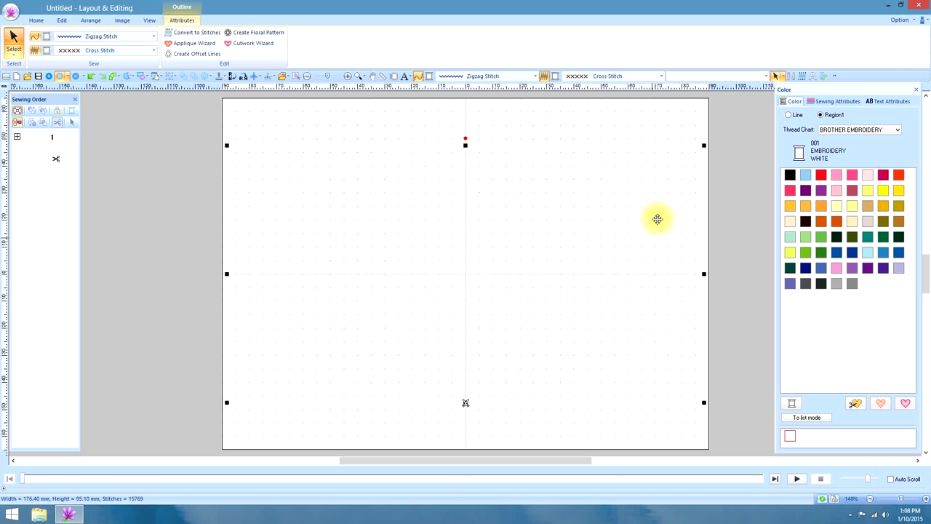
Change the page colour to grey in Design Settings
left_click(36, 20)
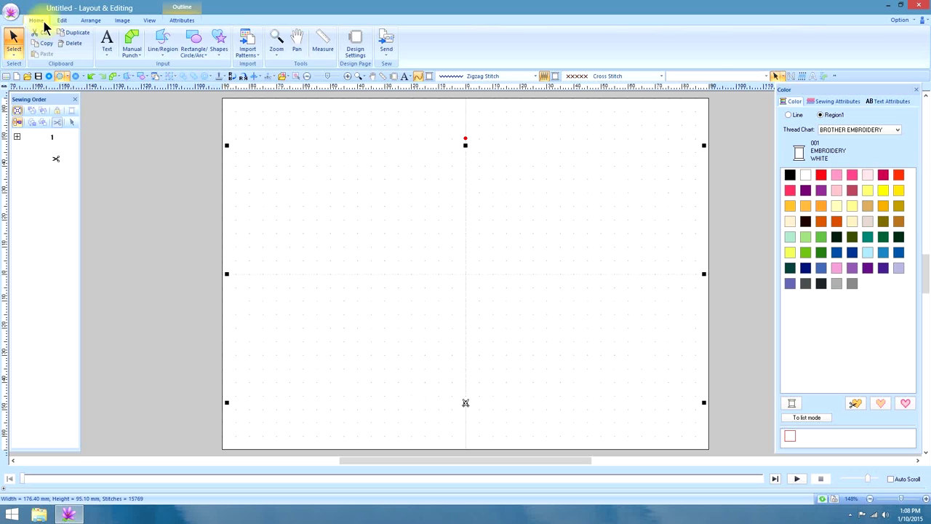
left_click(356, 43)
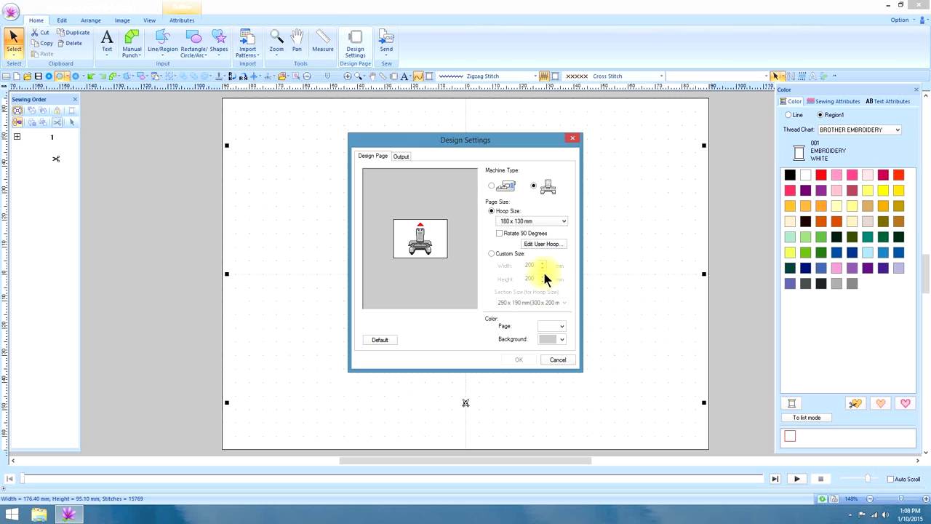
left_click(562, 327)
left_click(564, 386)
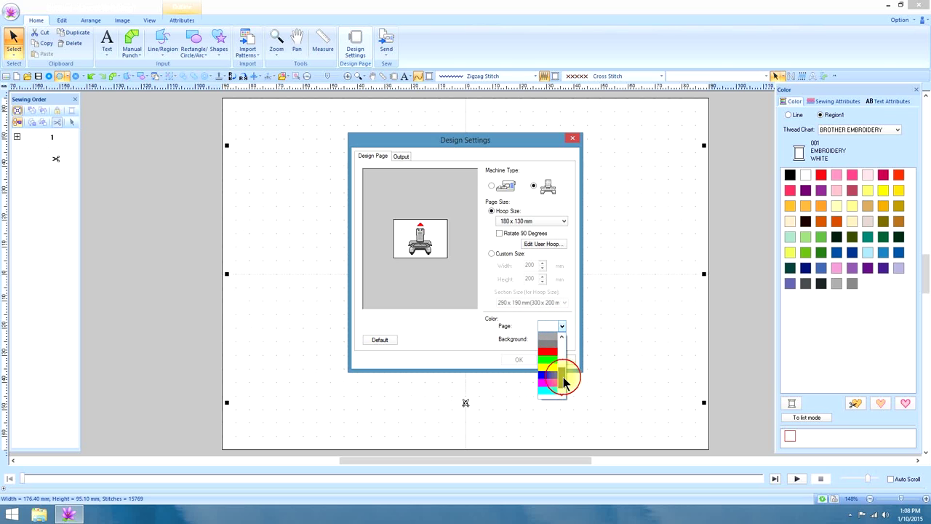
left_click(547, 342)
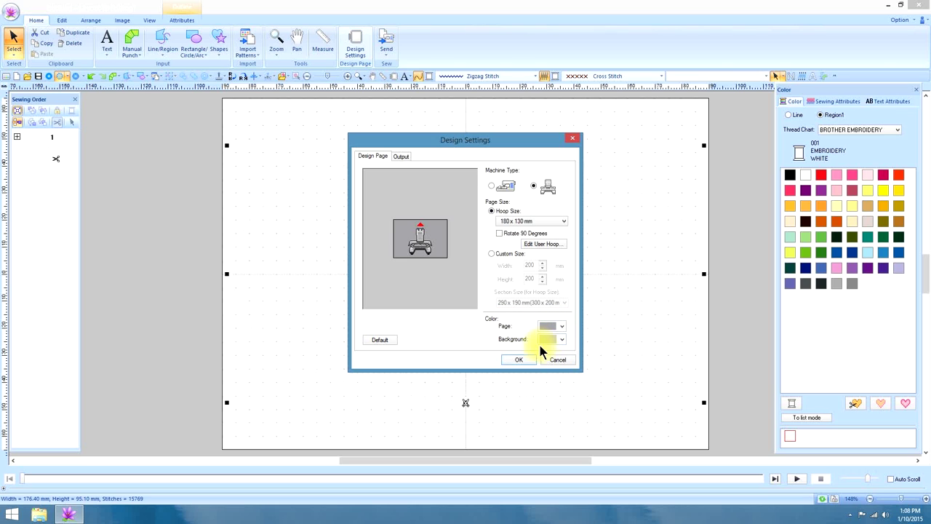
left_click(518, 358)
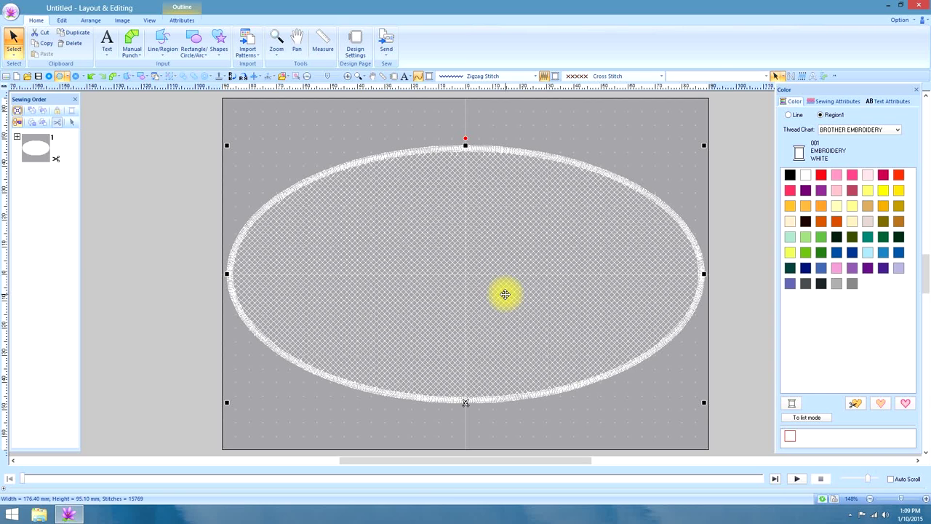
Place a Balogna-font letter 'A' at the centre of the oval
left_click(109, 42)
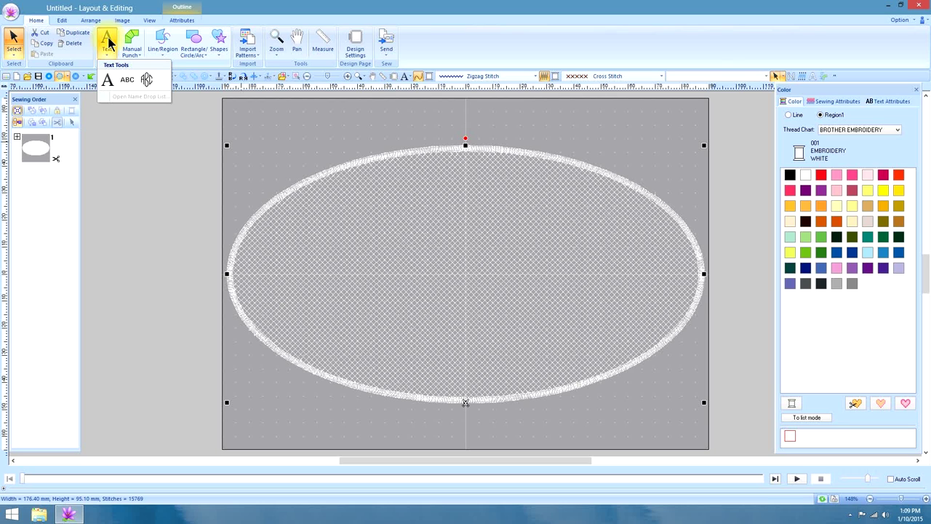
left_click(109, 79)
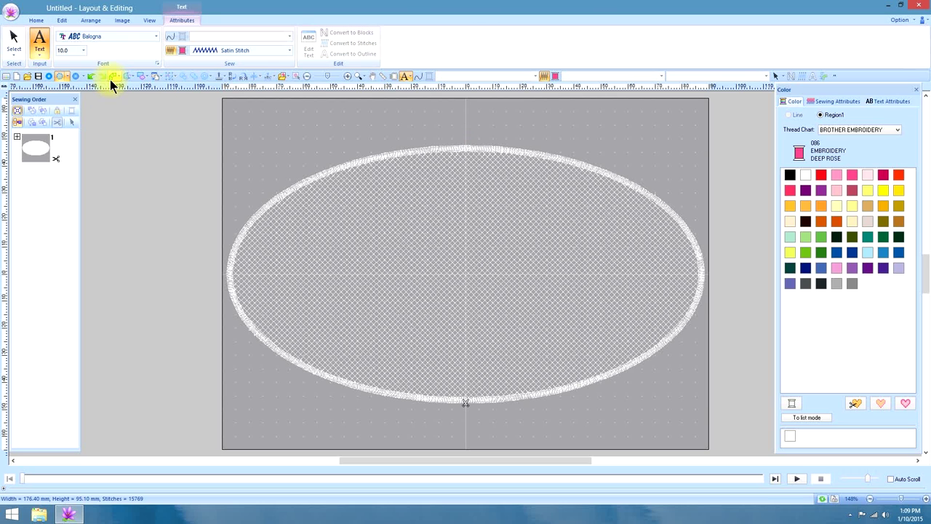
left_click(156, 36)
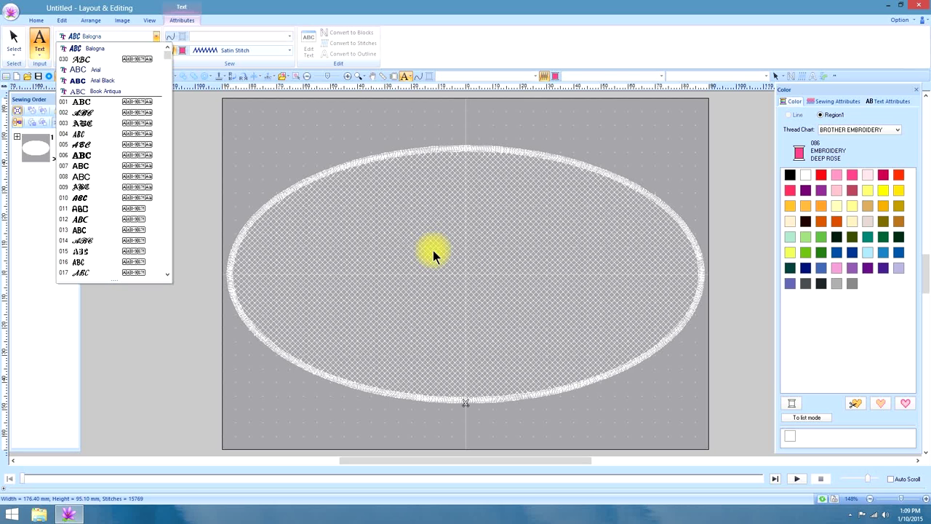
left_click(89, 50)
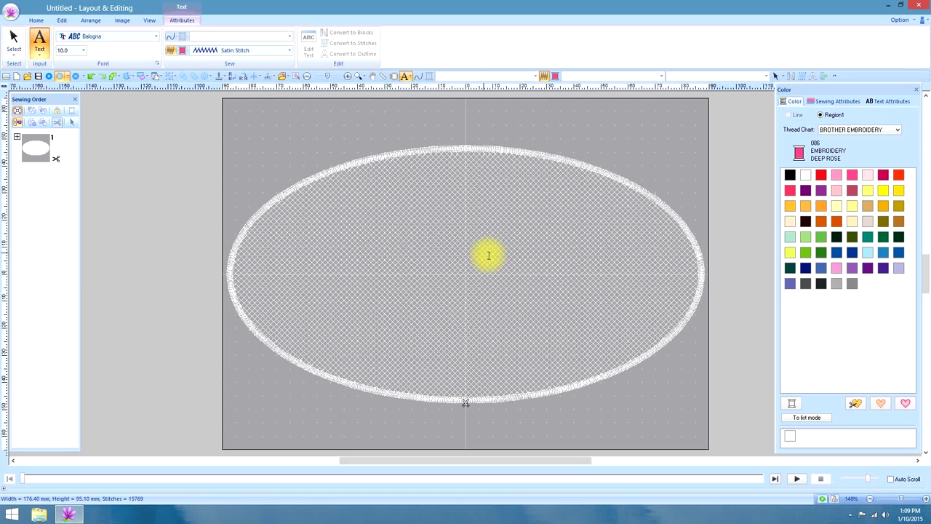
left_click(462, 254)
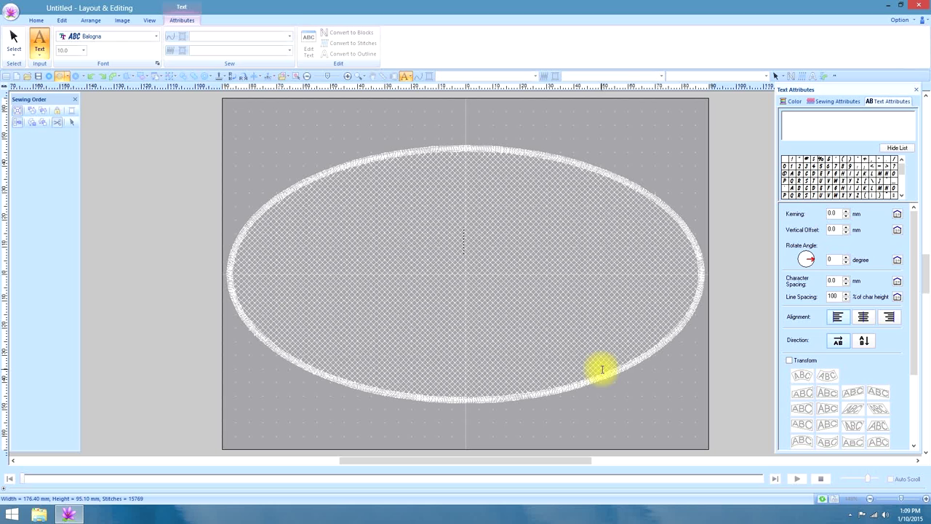
type("A")
left_click(601, 369)
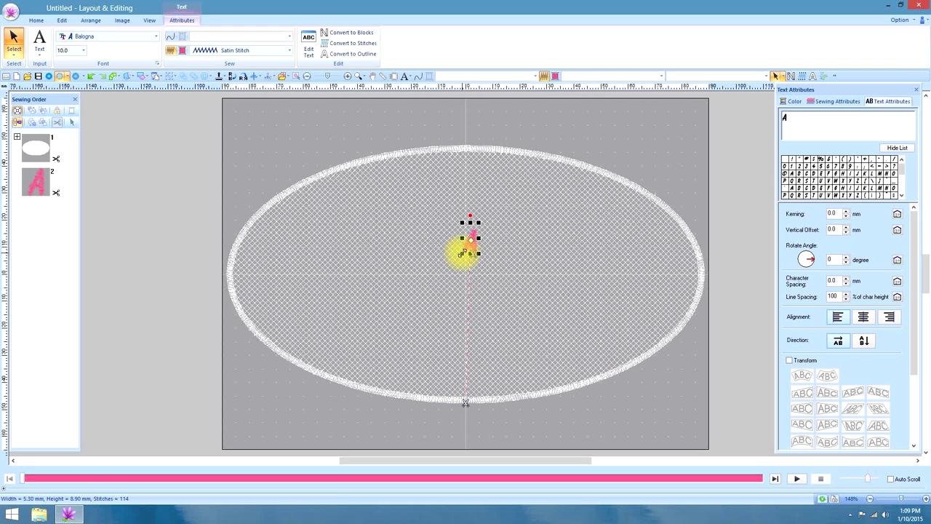
Enlarge the letter A to 42.20 x 71.10 mm and reposition it in the oval
left_click_drag(462, 253, 412, 351)
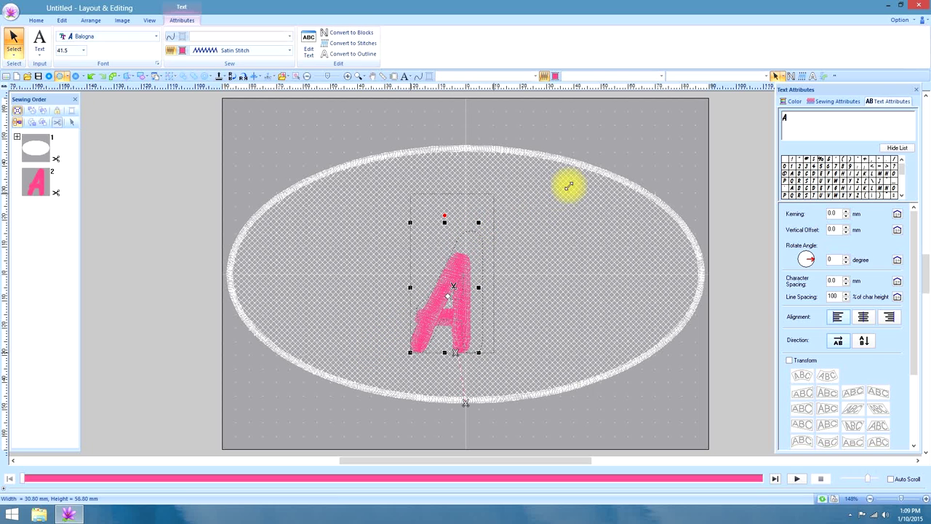
left_click_drag(568, 187, 615, 133)
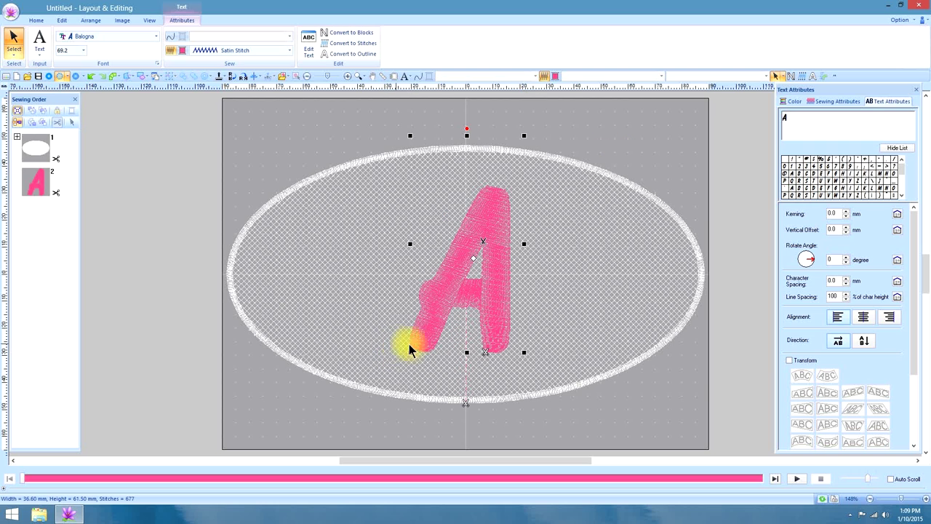
left_click_drag(410, 352, 366, 385)
left_click_drag(484, 322, 488, 301)
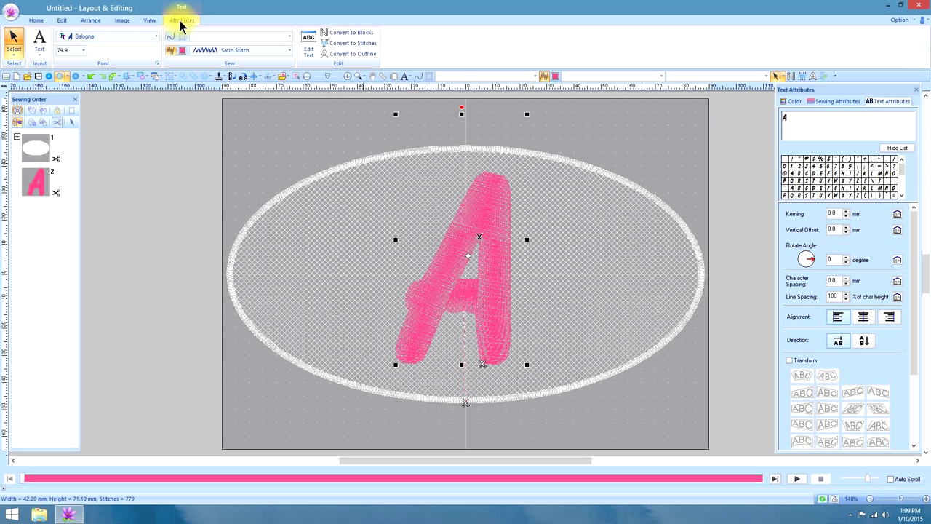
Convert the letter A to an outline shape and centre it with Ctrl+M
left_click(182, 22)
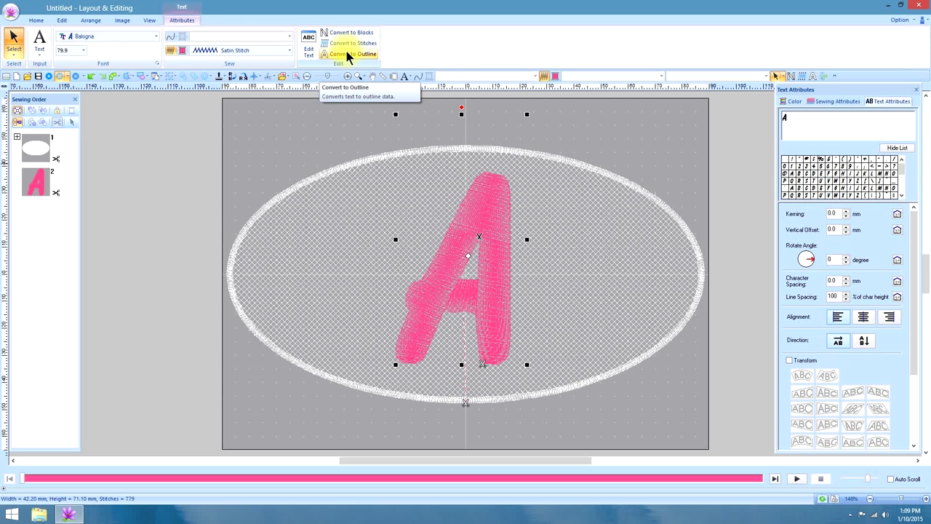
left_click(347, 54)
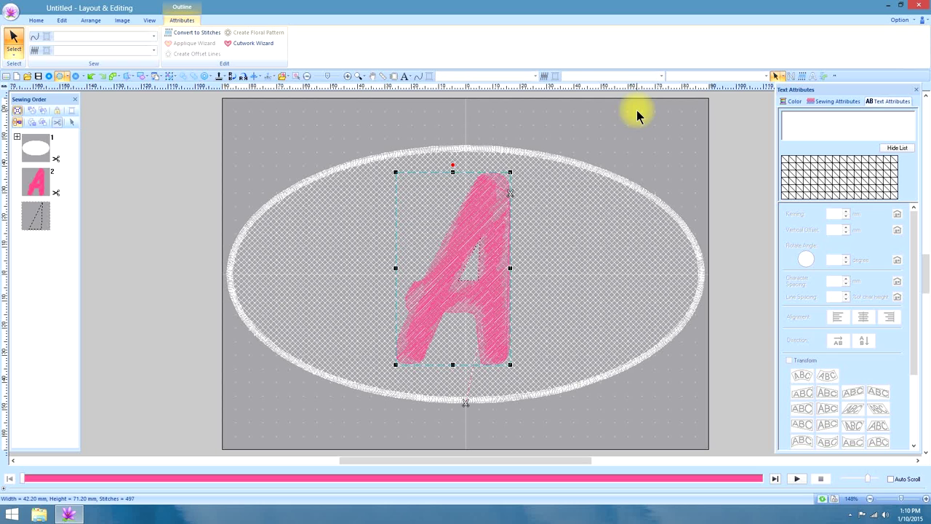
key("ctrl+m")
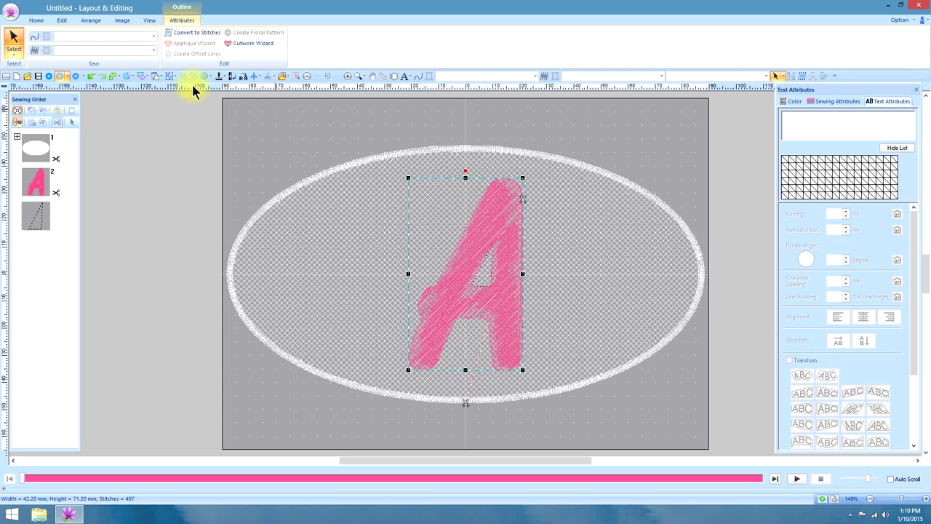
Ungroup the outlined letter A using Edit > Group > Ungroup
left_click(36, 20)
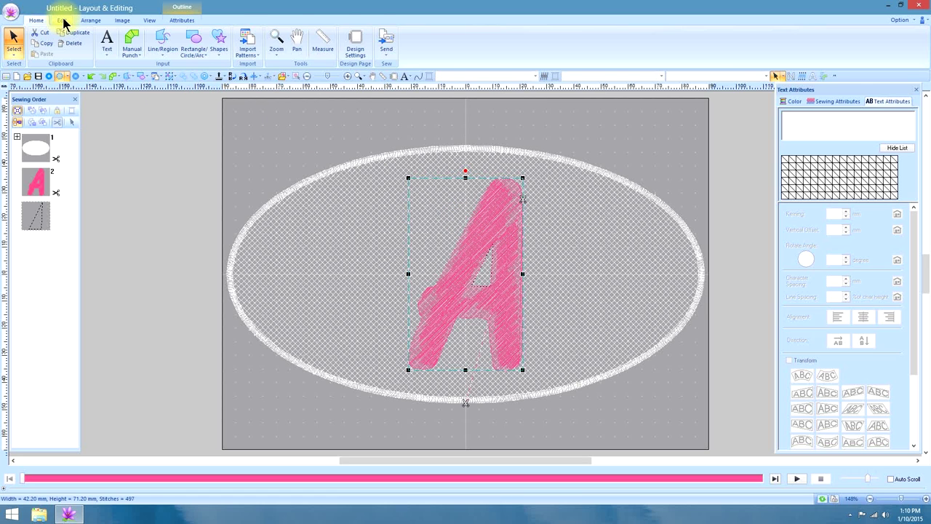
left_click(62, 20)
left_click(75, 45)
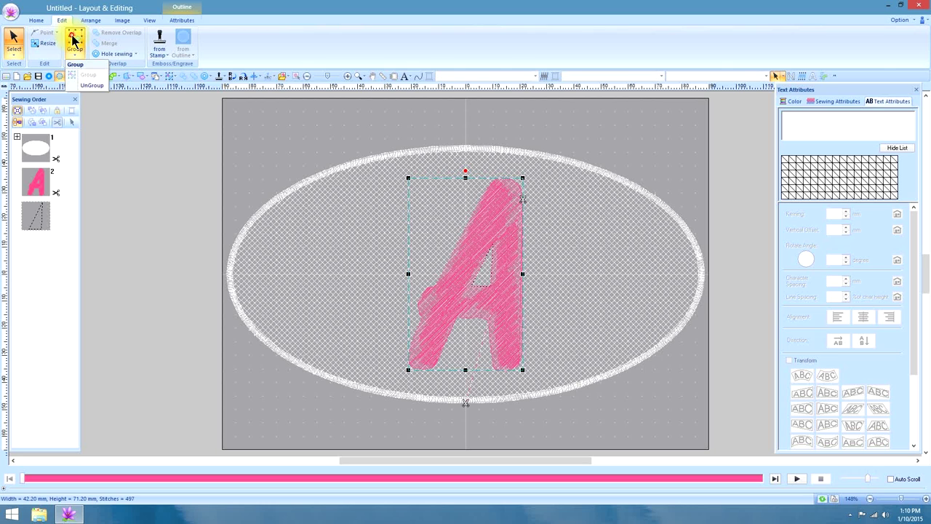
left_click(88, 83)
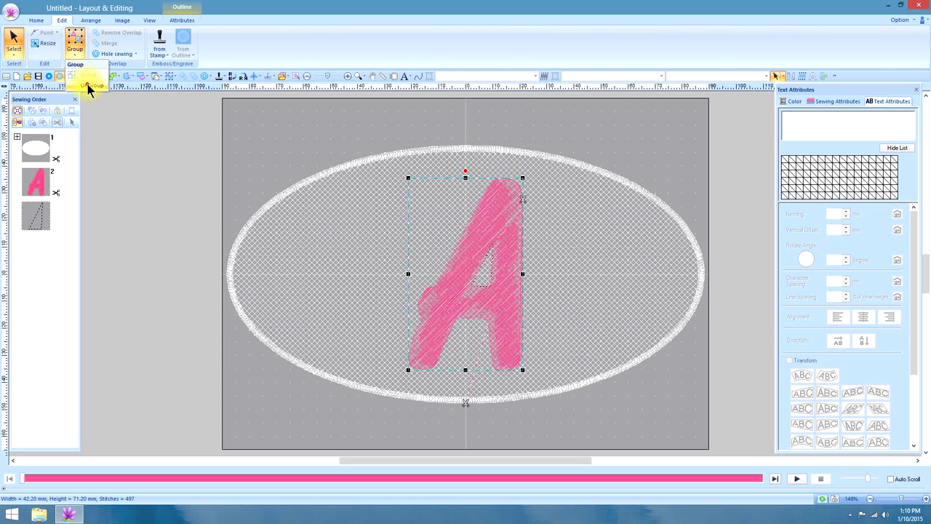
Select the letter A and then the cross-stitch oval
left_click(242, 135)
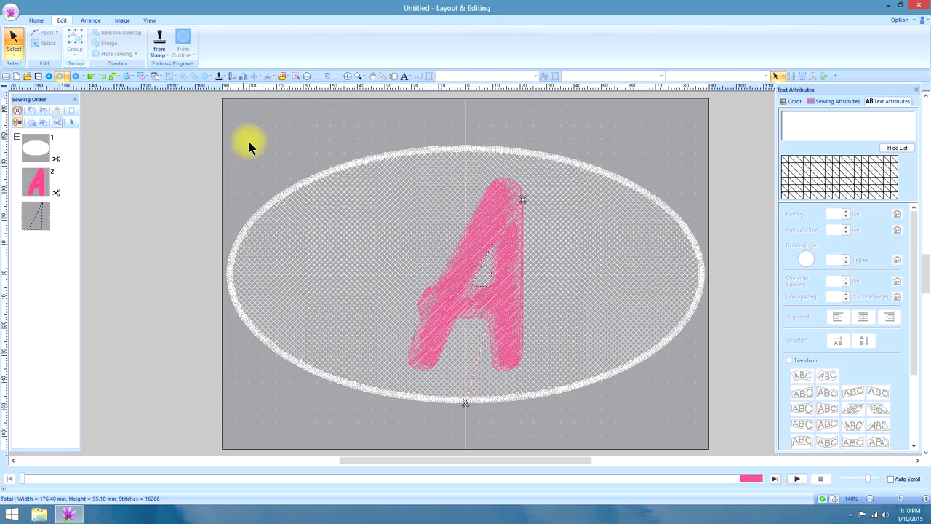
left_click(458, 269)
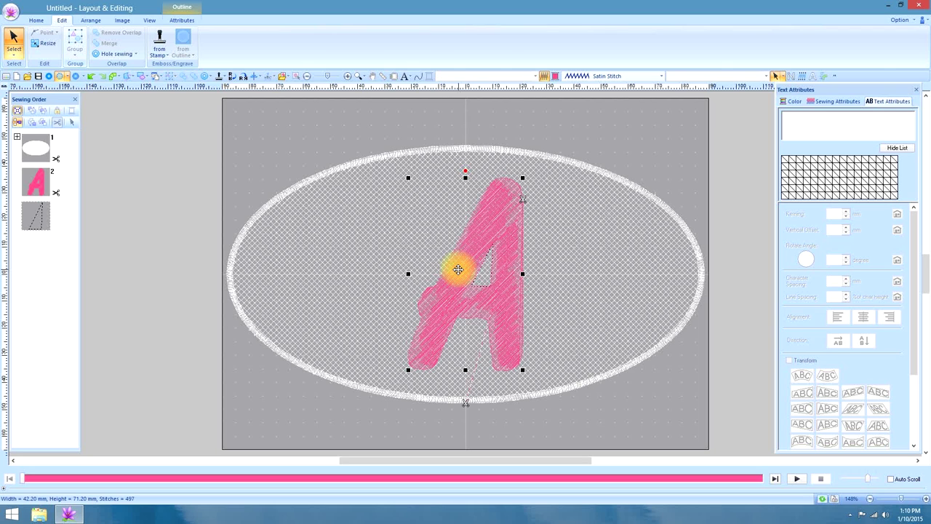
left_click(342, 236)
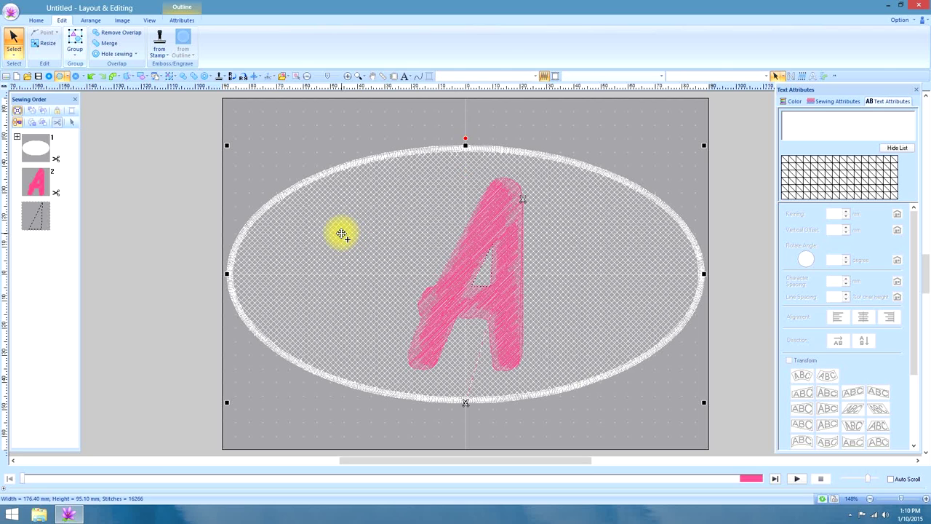
Apply Hole sewing to cut the A from the oval, then turn off the A's Region sew
left_click(111, 55)
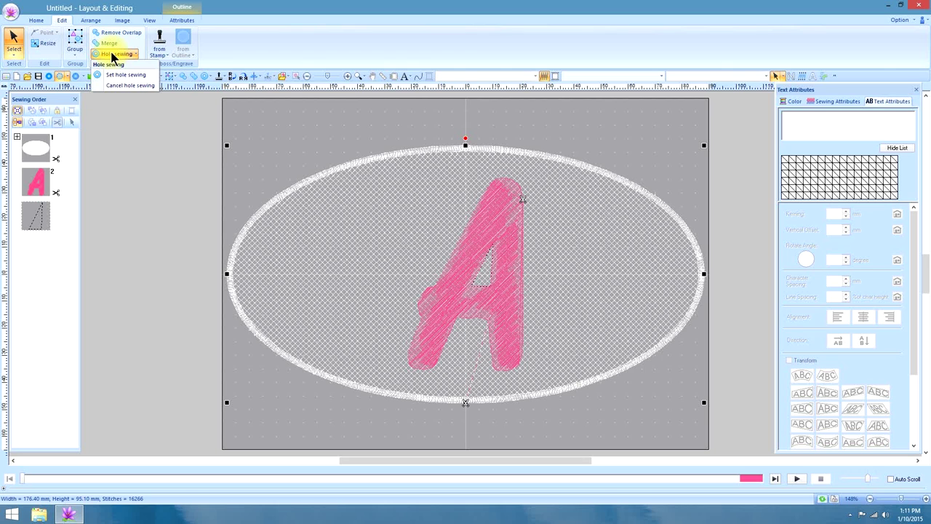
left_click(111, 73)
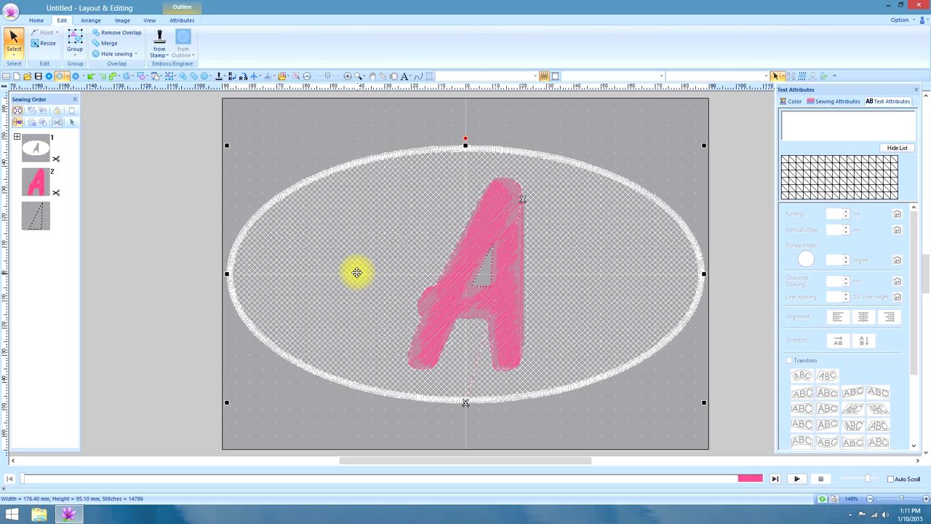
left_click(579, 115)
left_click(498, 220)
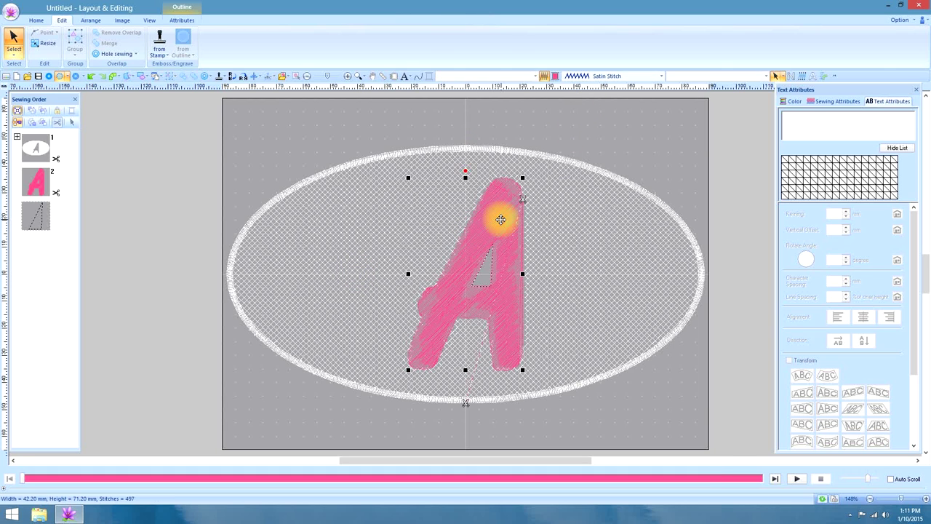
left_click(545, 75)
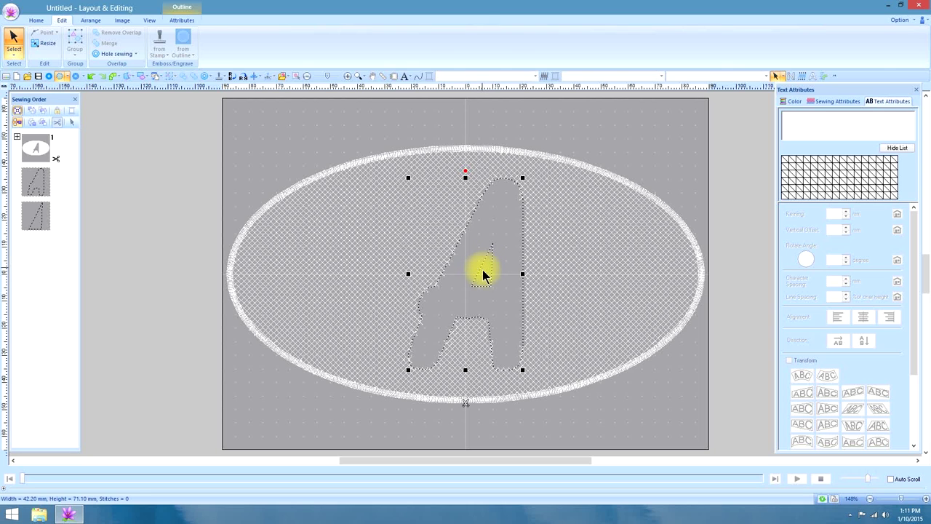
Deselect the letter A and select its small inner triangle shape
left_click(483, 272)
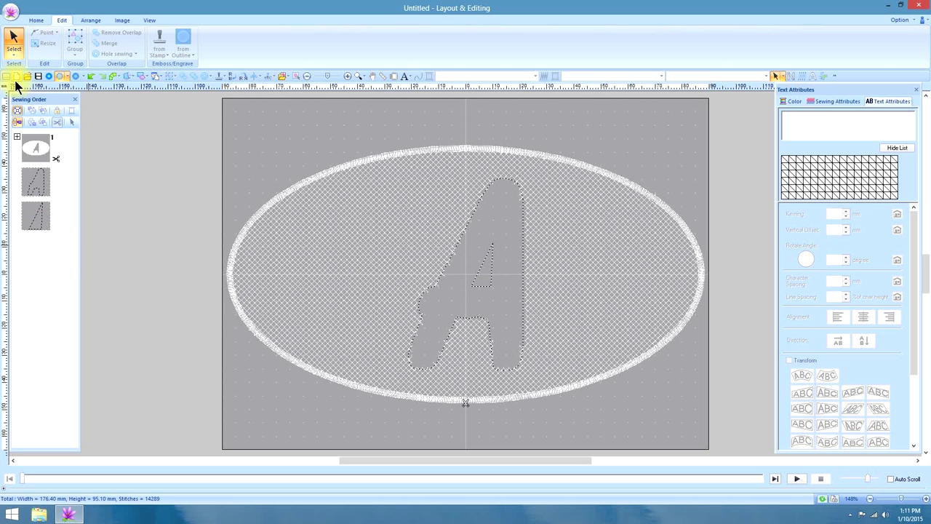
left_click(36, 216)
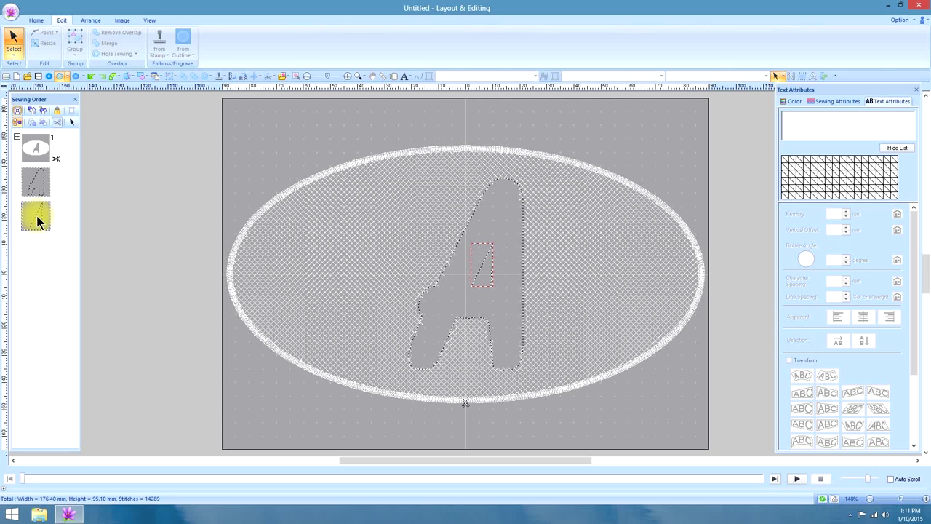
right_click(37, 215)
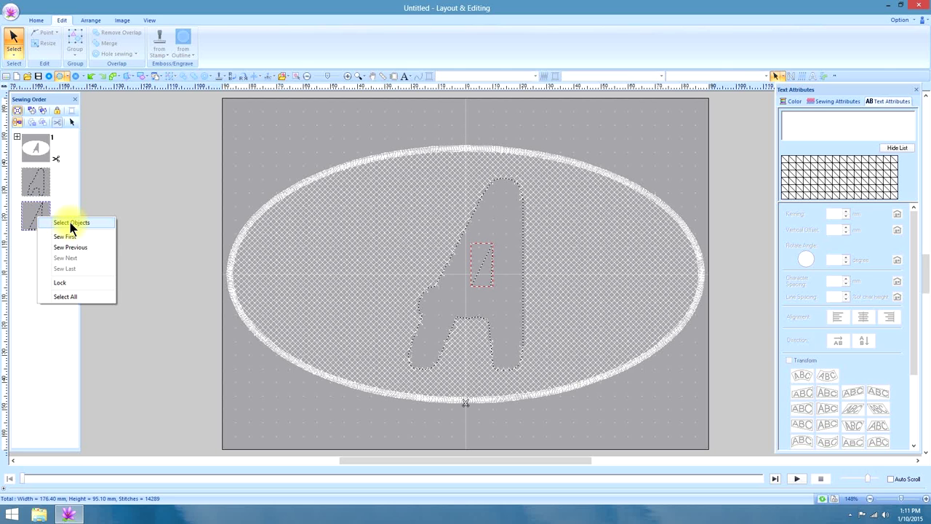
left_click(71, 223)
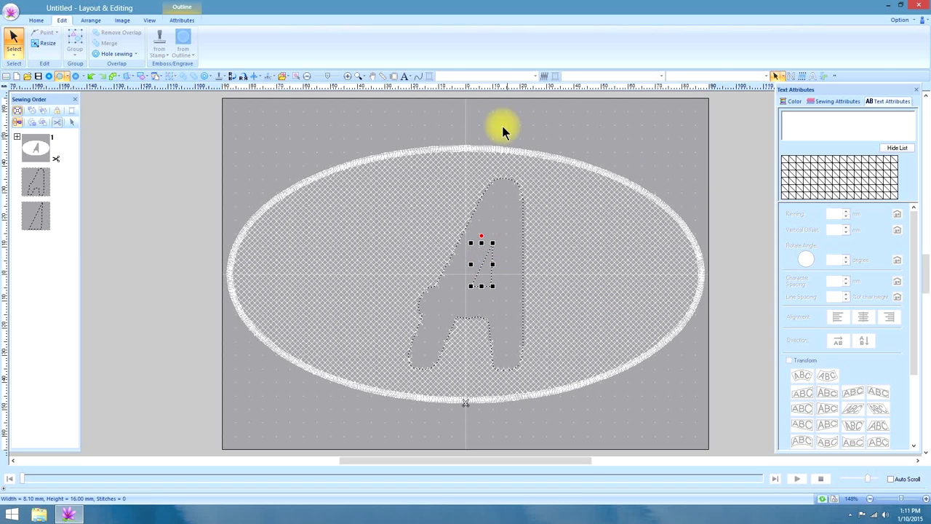
Fill the triangle with Cross Stitch in 001 White thread
left_click(545, 77)
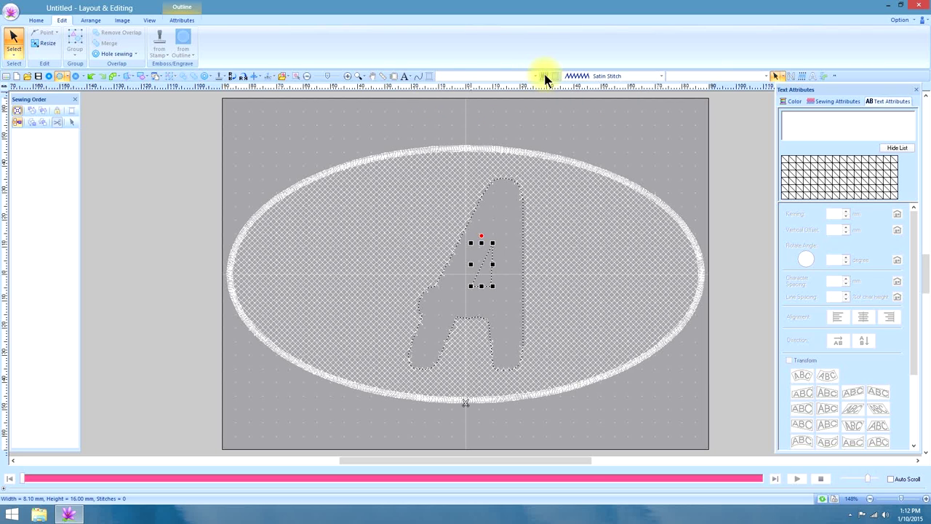
left_click(660, 75)
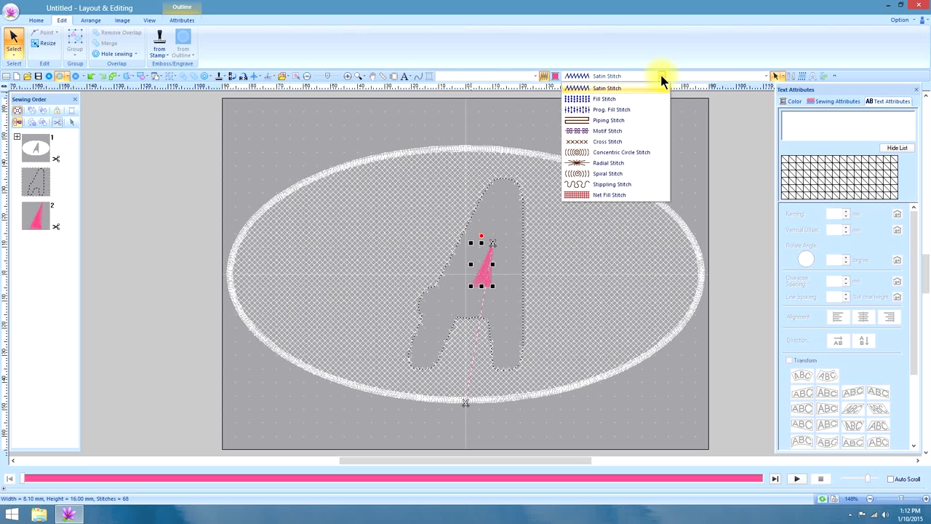
left_click(623, 142)
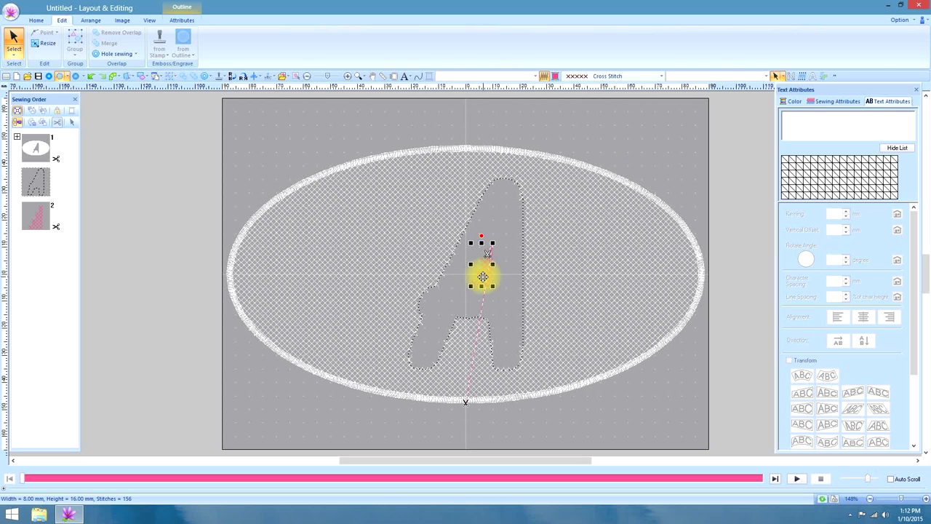
left_click(793, 102)
left_click(806, 175)
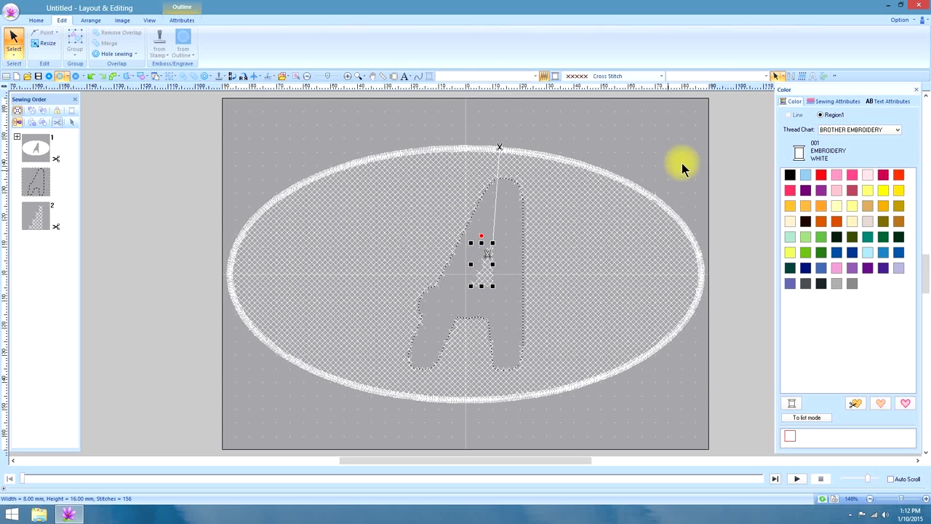
Add a Zigzag Stitch outline to the triangle and set its line colour to white
left_click(416, 76)
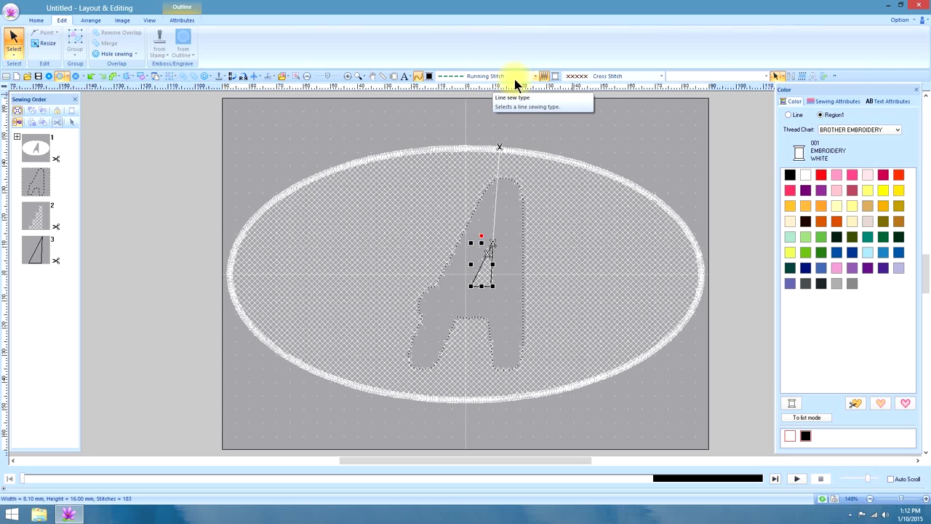
left_click(536, 75)
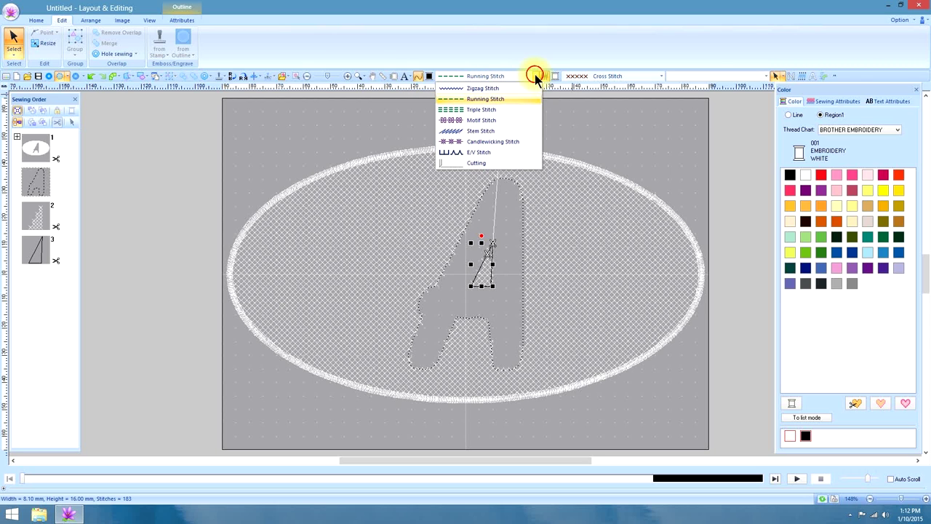
left_click(494, 90)
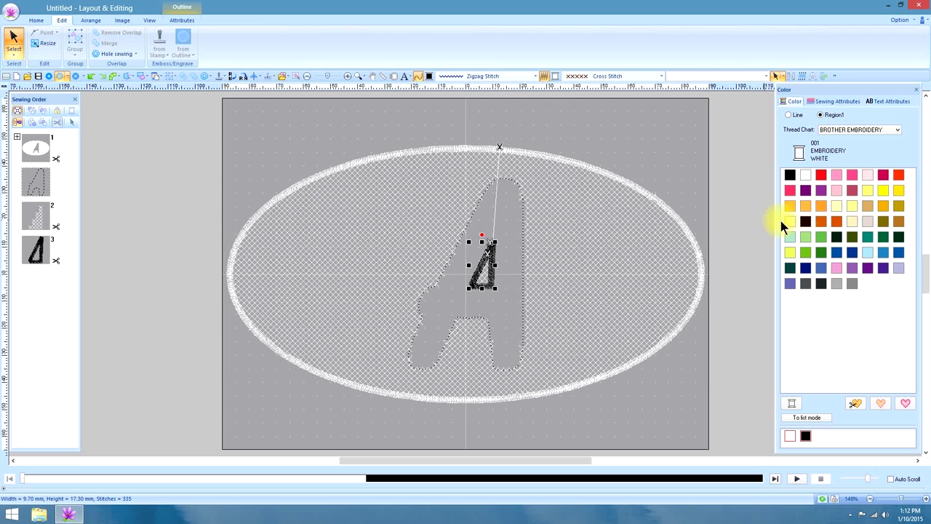
left_click(806, 177)
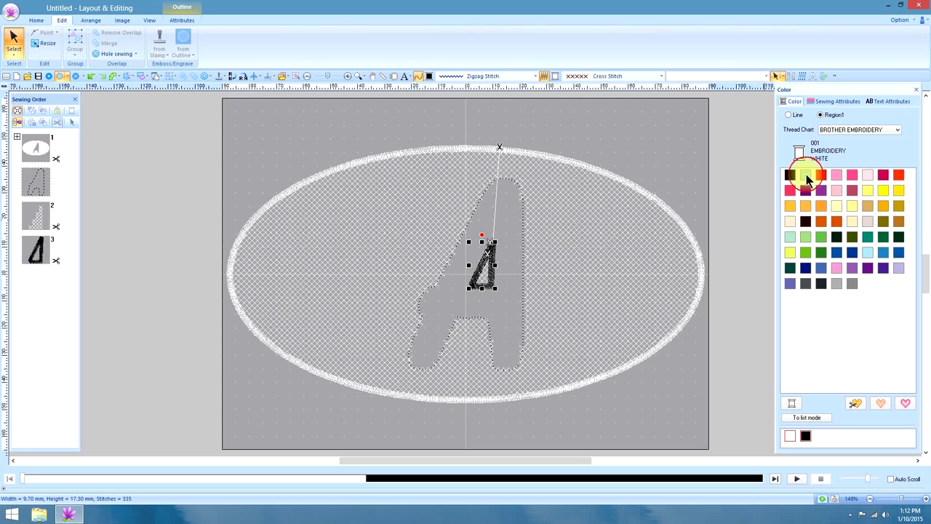
left_click(789, 115)
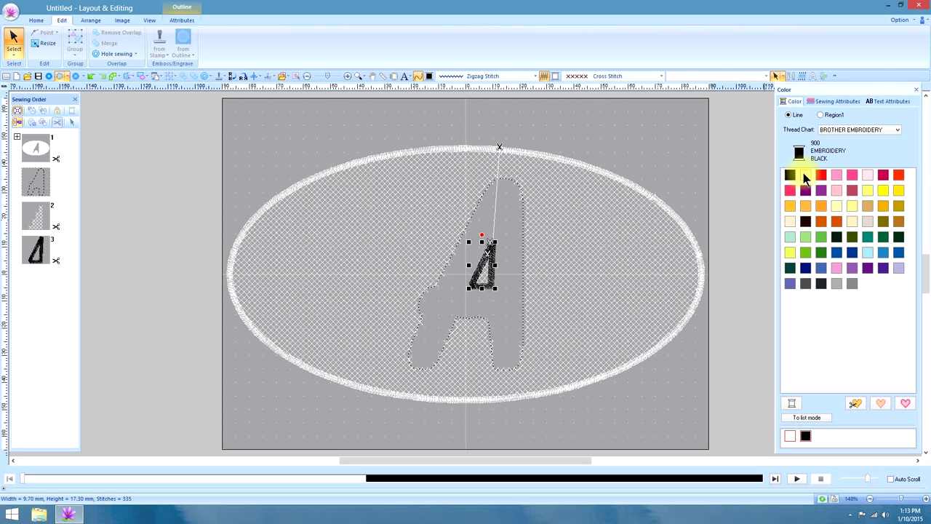
left_click(805, 177)
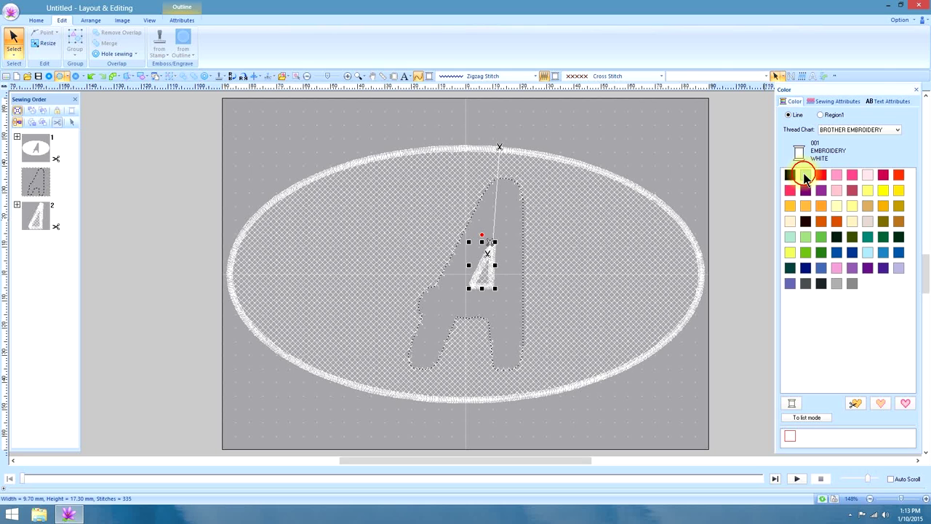
Reduce the triangle's zigzag width, then select the letter A's outline
left_click(817, 101)
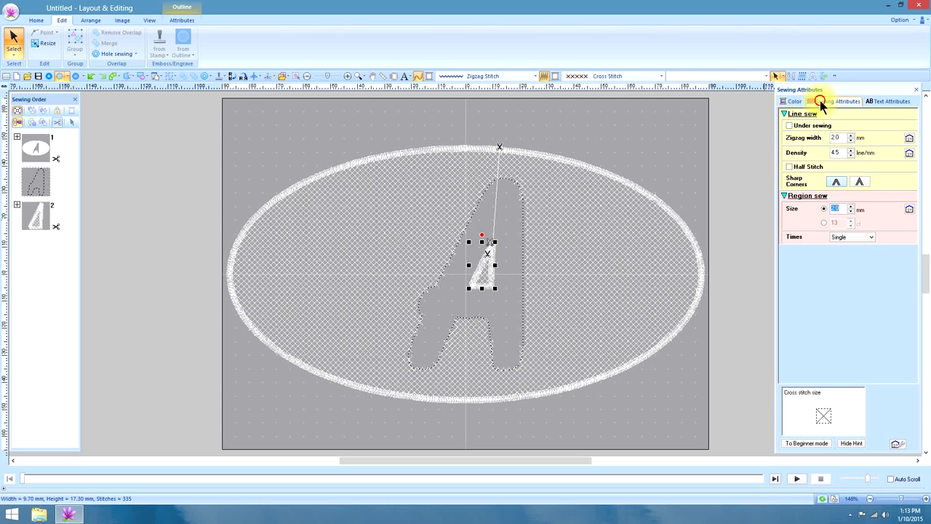
left_click(851, 141)
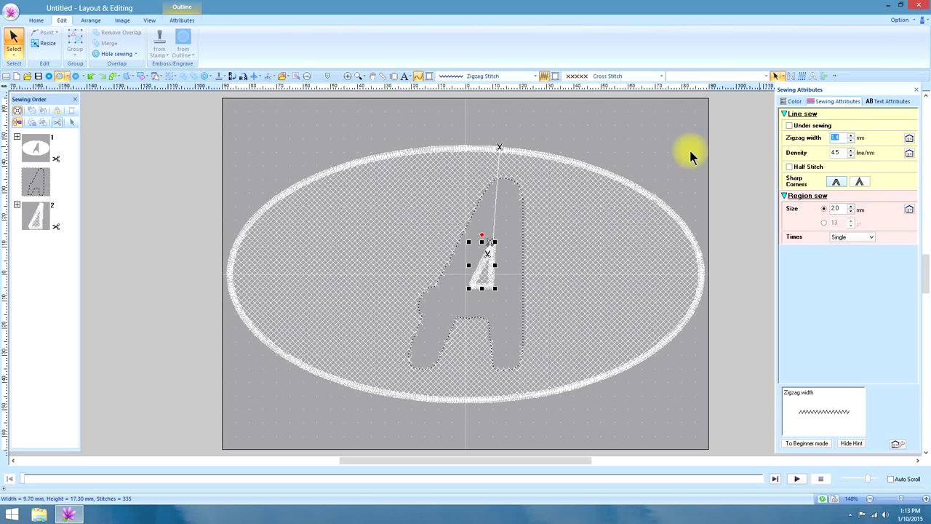
left_click(496, 185)
left_click(495, 179)
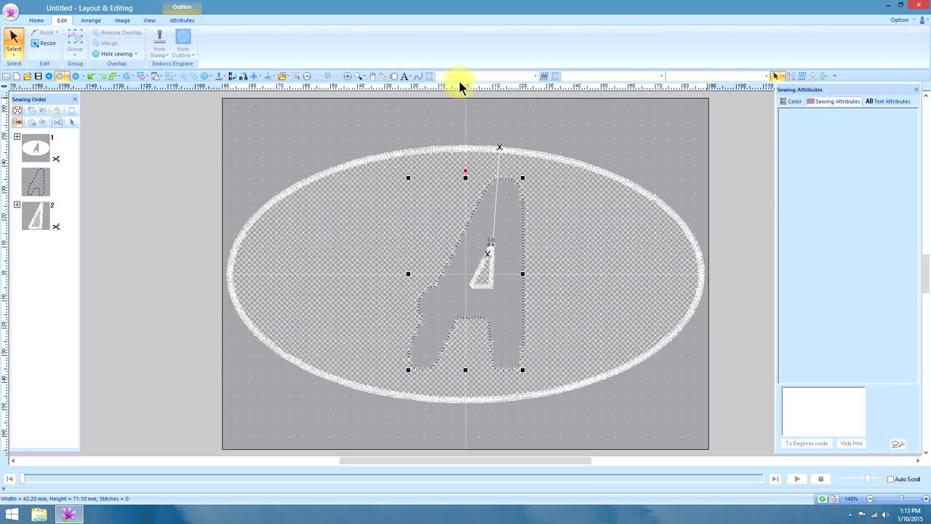
Give the letter A a Zigzag Stitch outline and narrow its zigzag width twice
left_click(421, 77)
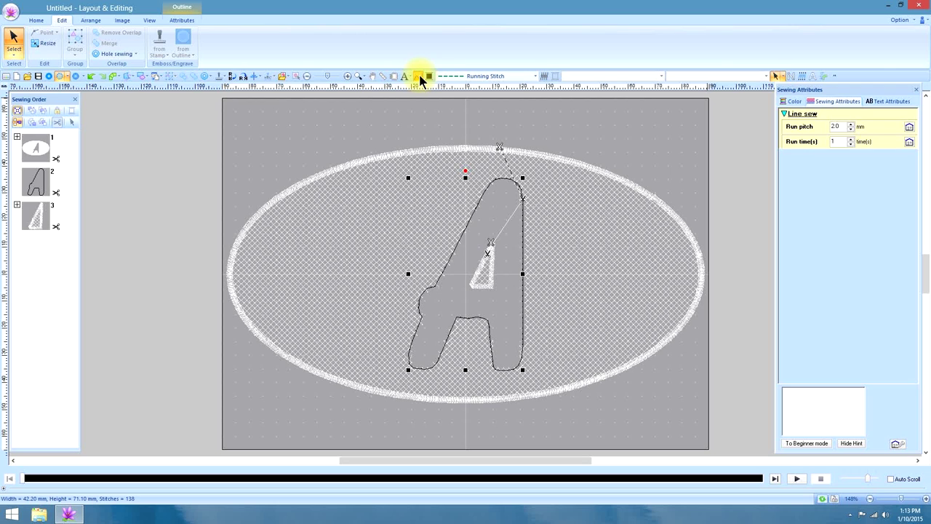
left_click(535, 75)
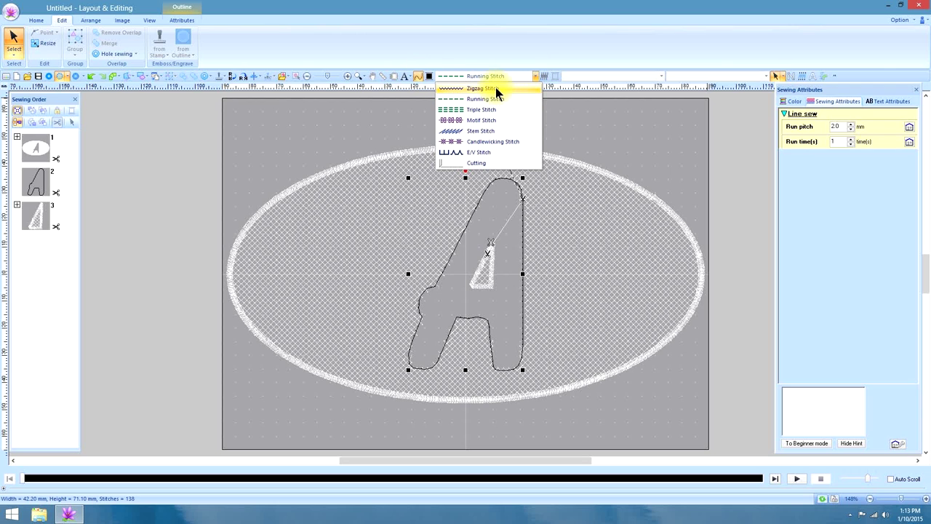
left_click(495, 87)
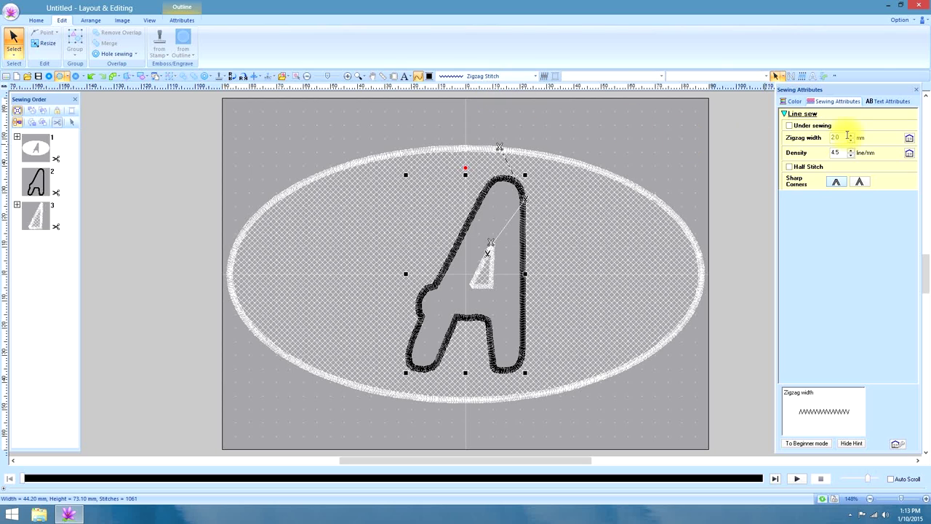
left_click(851, 141)
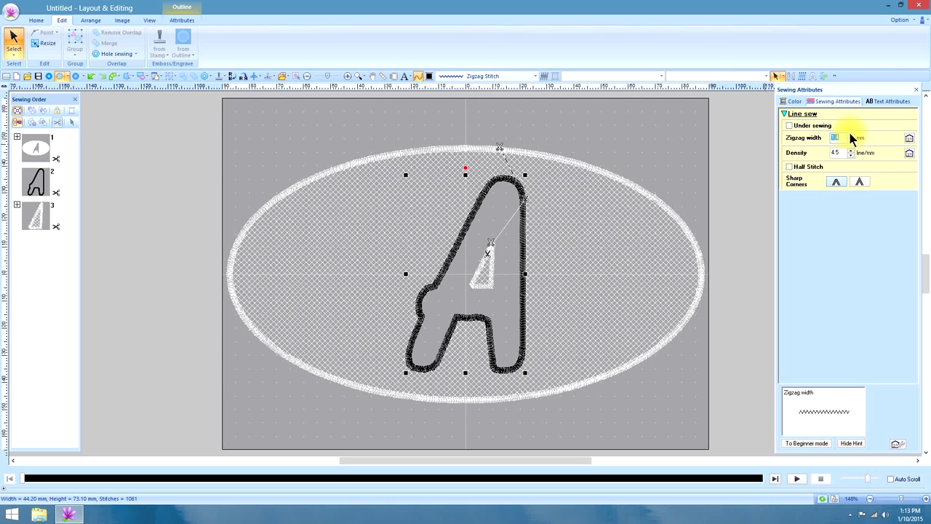
left_click(851, 139)
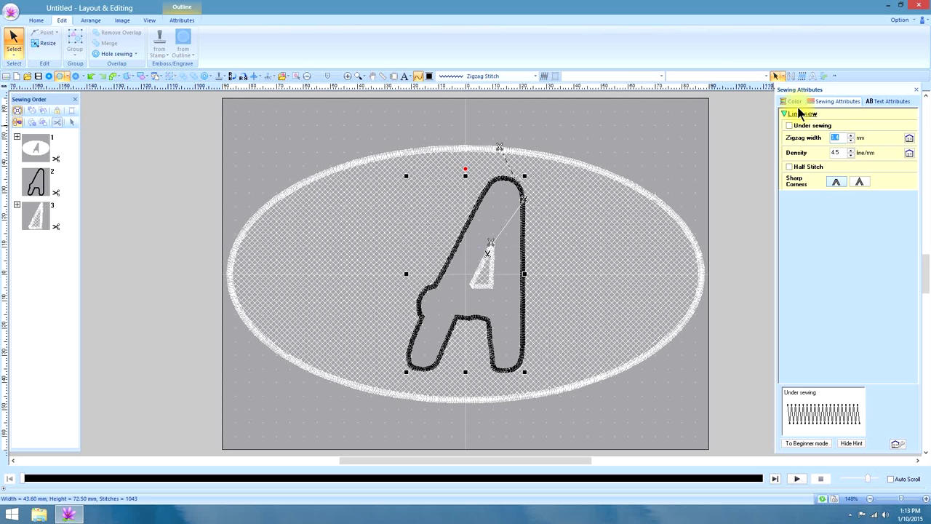
Make the A's zigzag outline white and deselect the letter
left_click(793, 103)
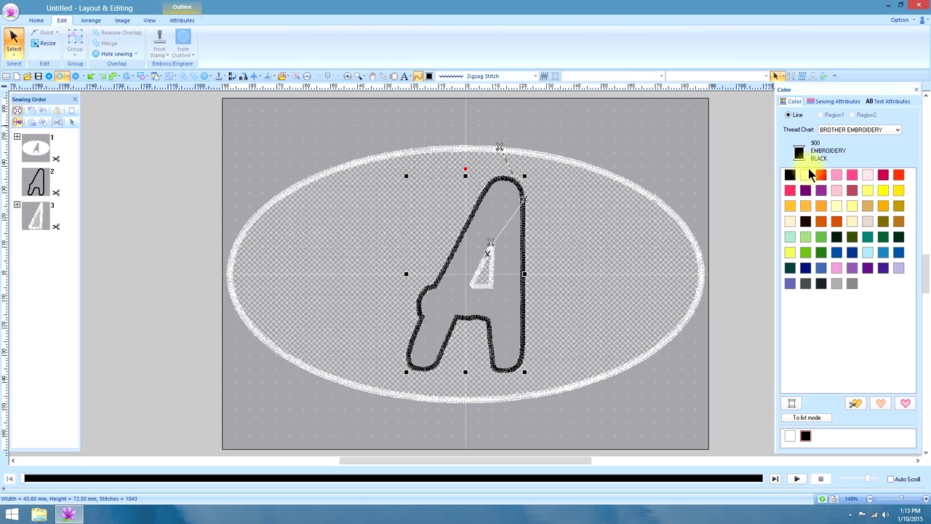
left_click(807, 173)
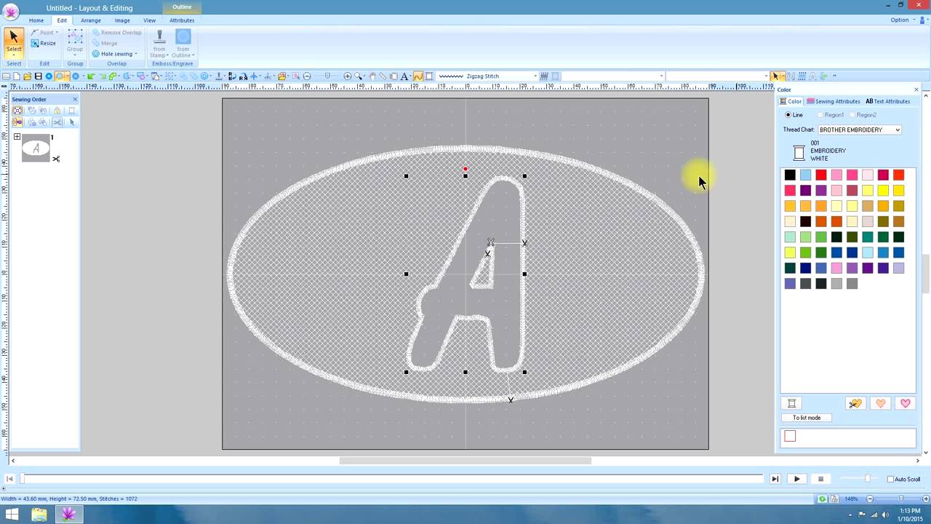
left_click(648, 156)
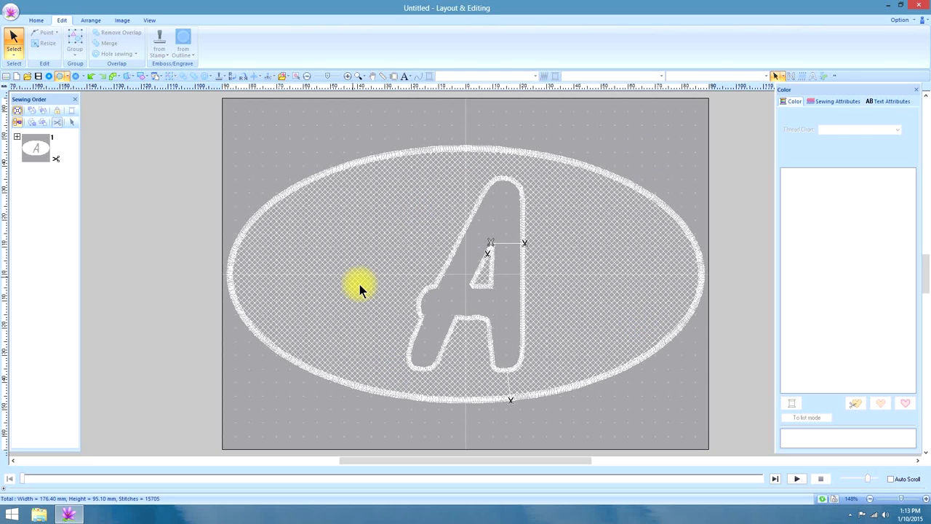